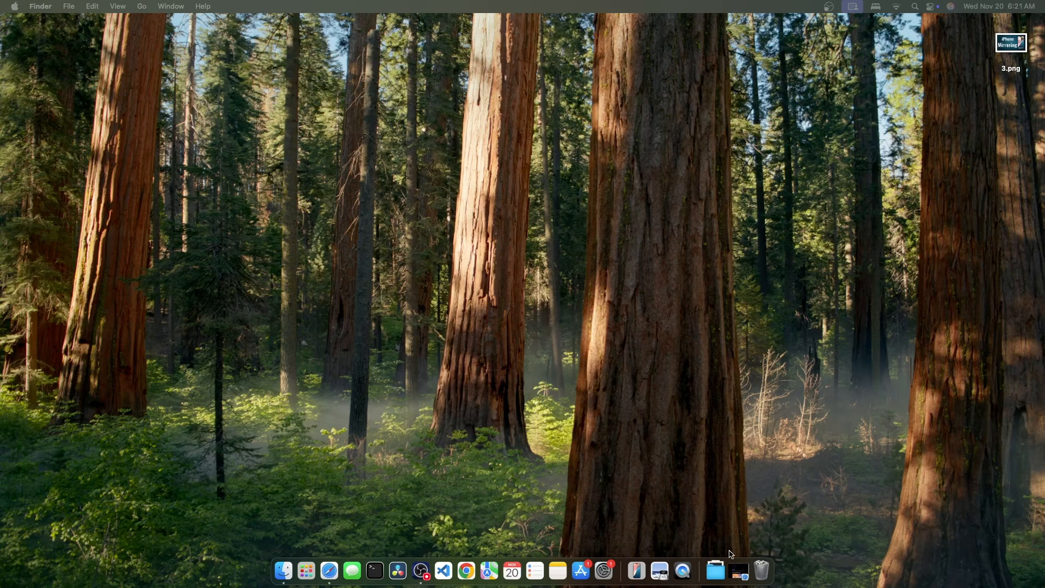
Bring up the Apple support page and examine the iPhone Mirroring system requirements
left_click(741, 573)
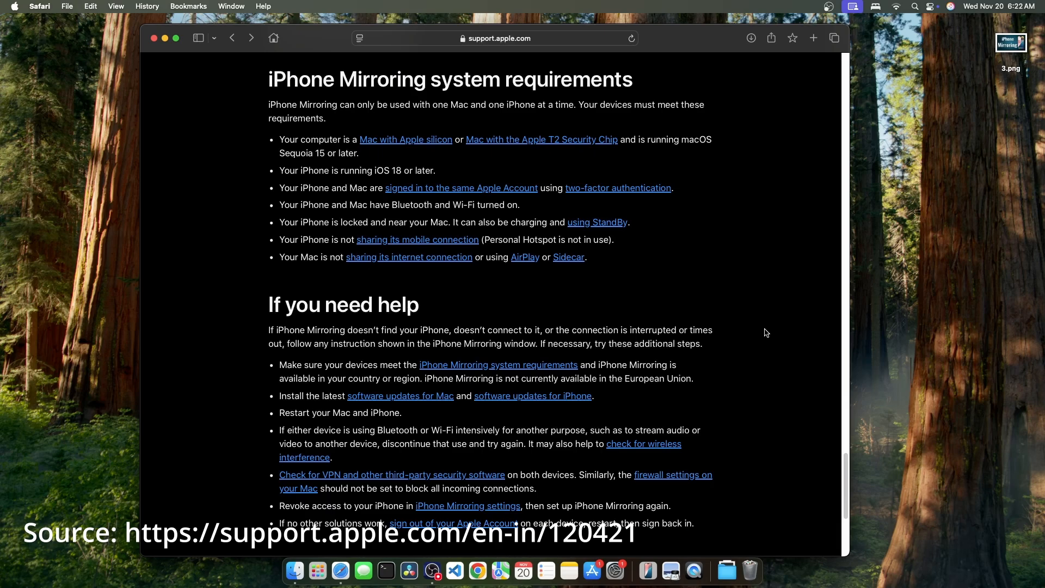
left_click_drag(267, 76, 622, 262)
left_click(621, 262)
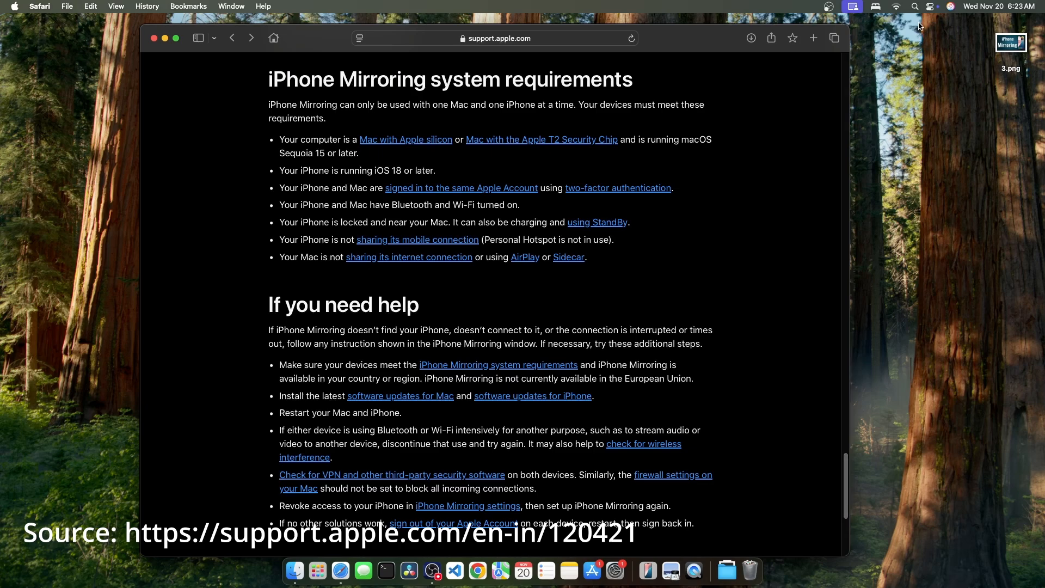
Check the Mac's Wi-Fi and Bluetooth status
left_click(896, 7)
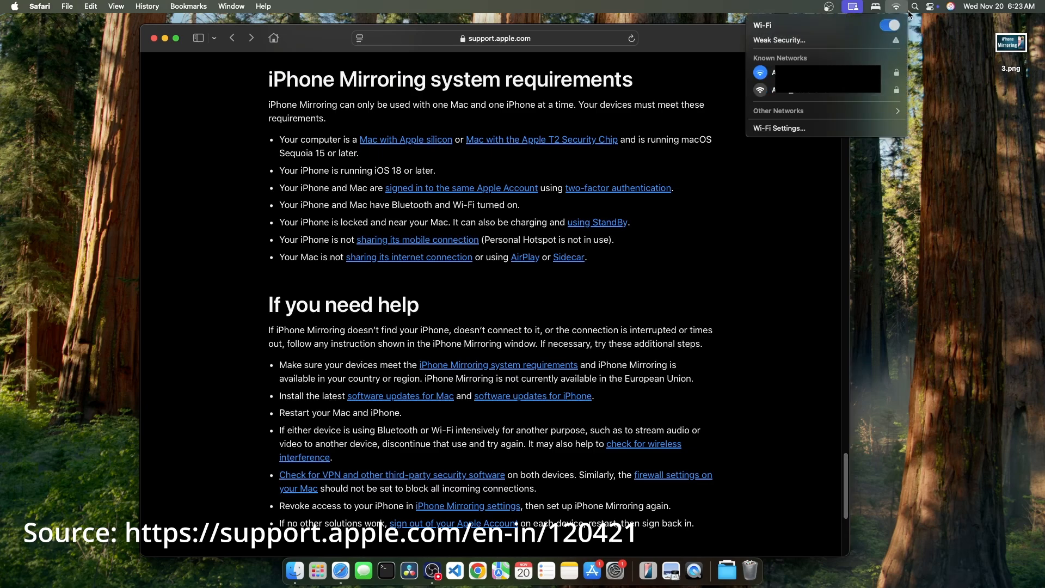
left_click(930, 7)
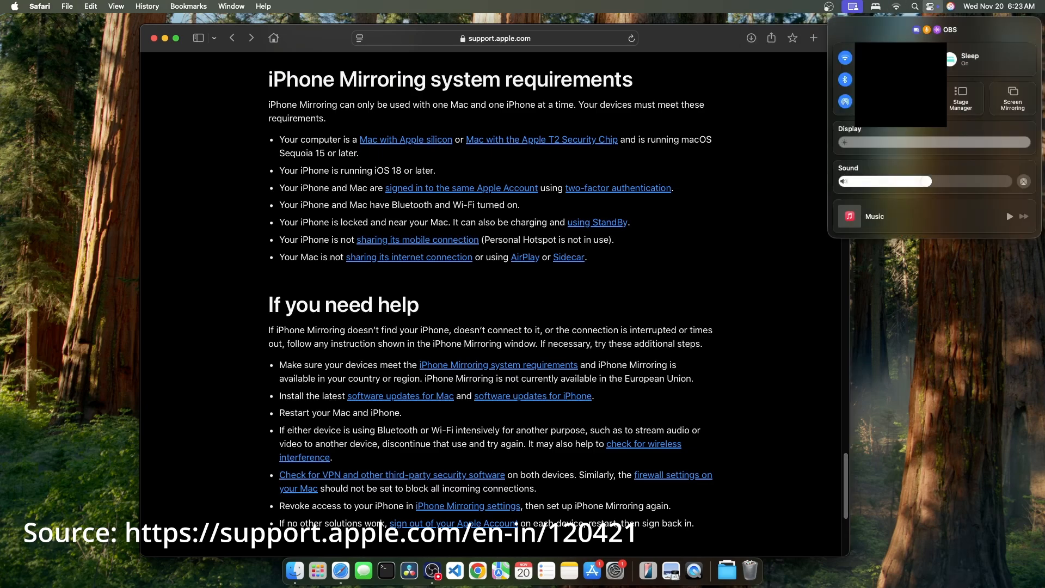
left_click(903, 283)
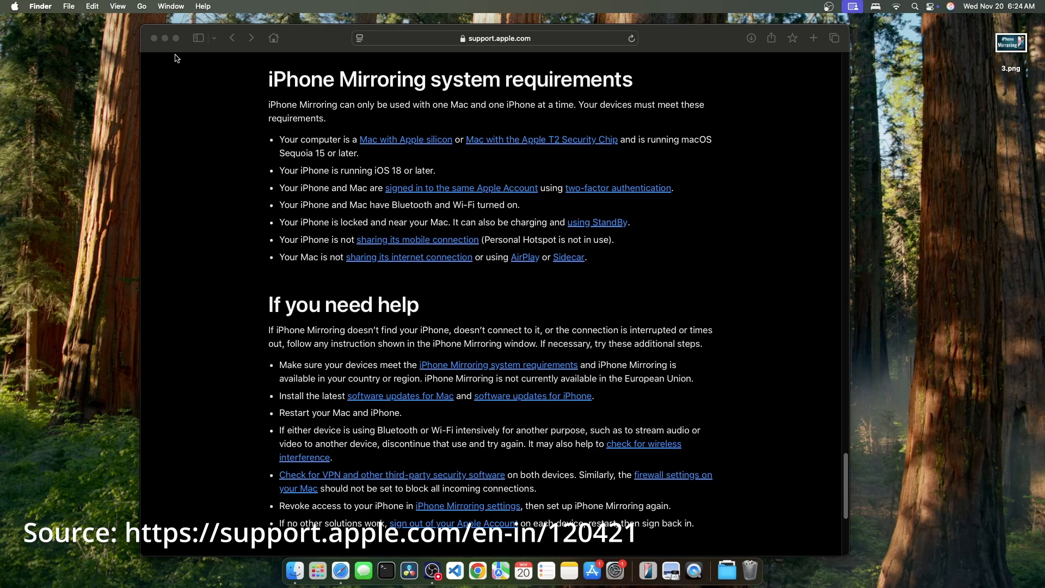
Minimise the support page and launch iPhone Mirroring through a Spotlight search for "iphone"
left_click(165, 40)
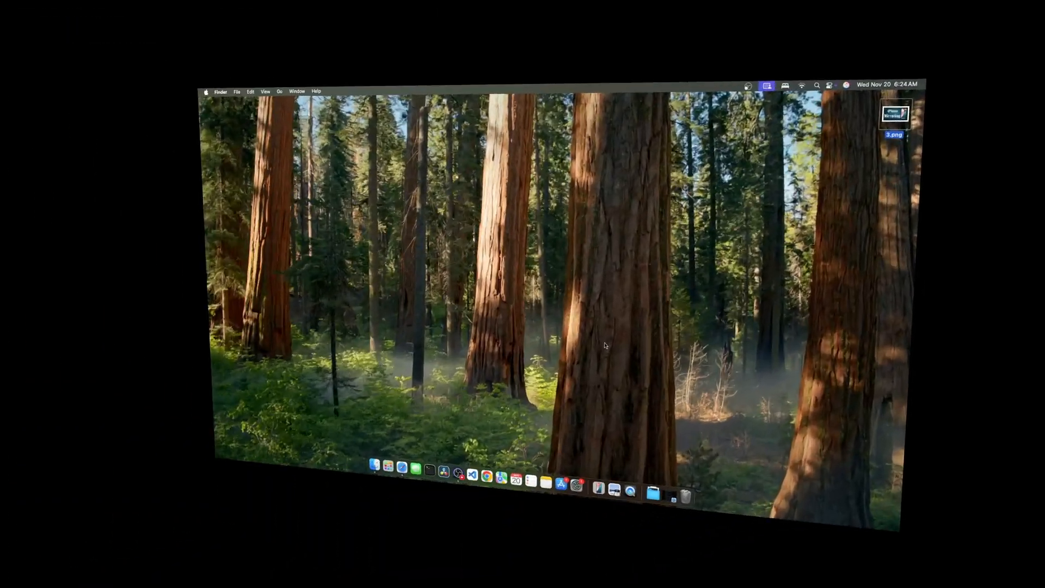
key("super+space")
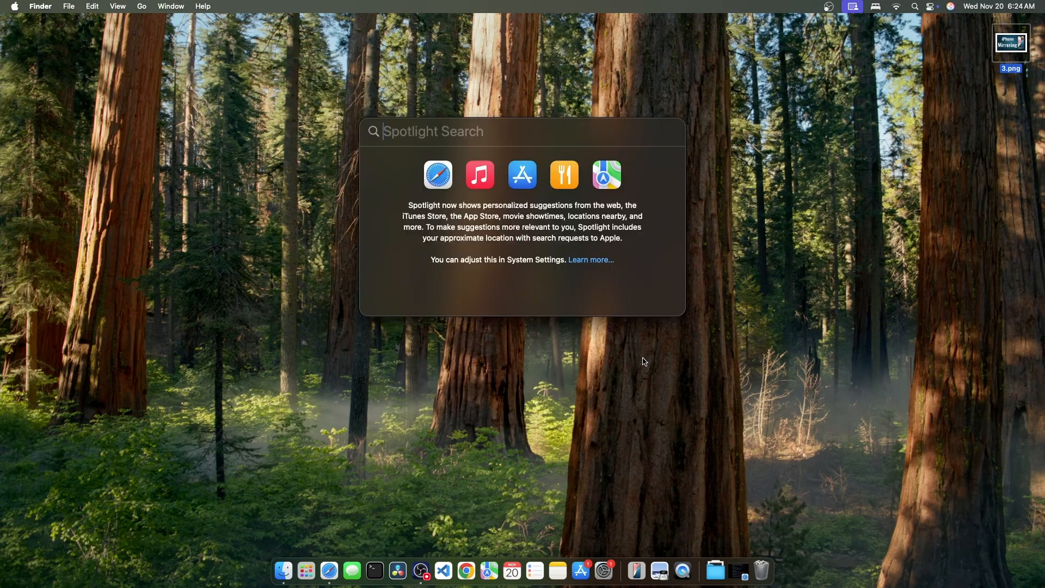
type("iphone")
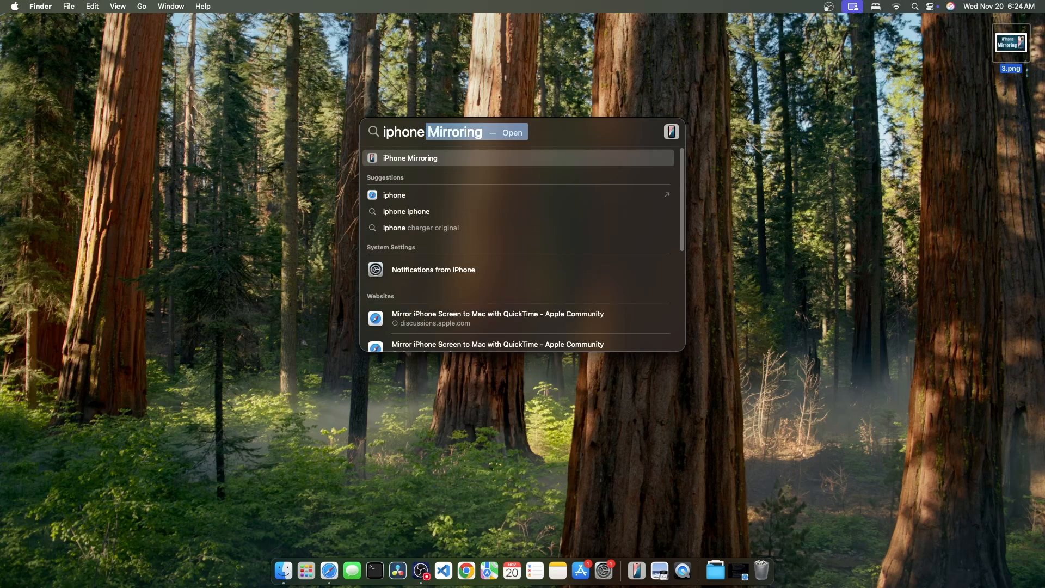
key("Return")
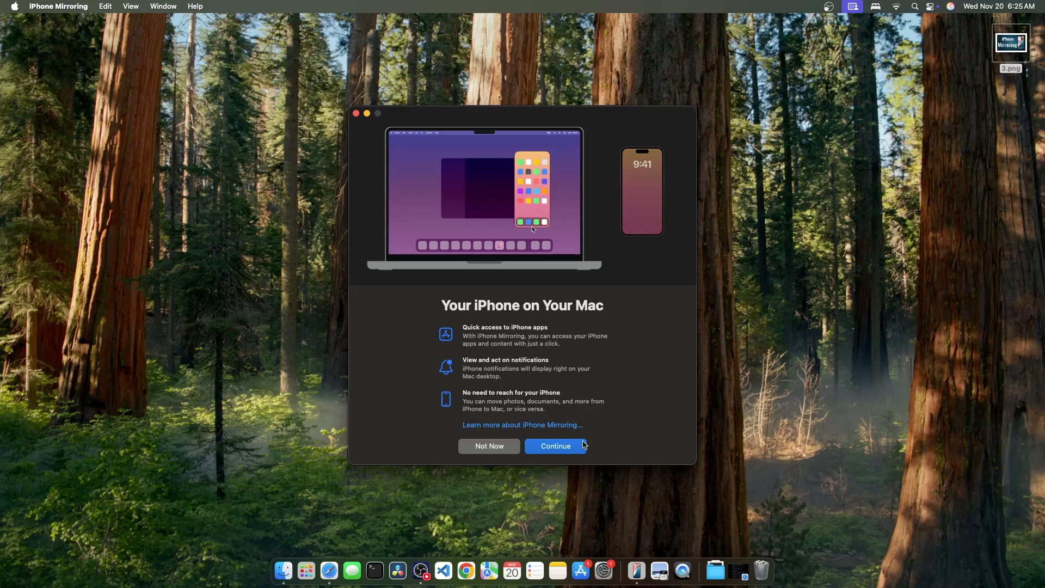
Complete the iPhone Mirroring setup with iPhone notifications allowed, and move the phone window to the middle of the desktop
left_click(556, 447)
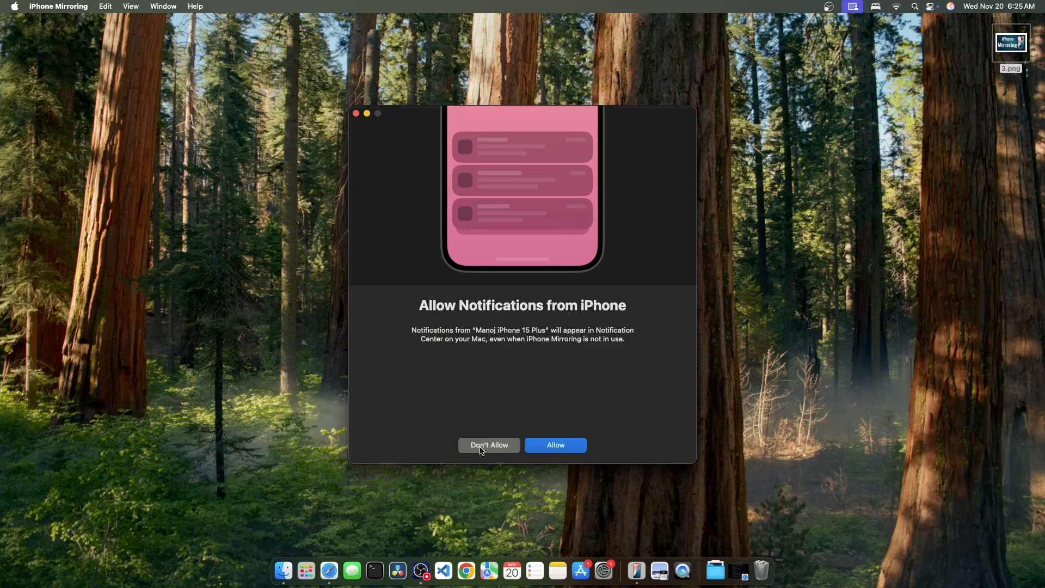
left_click(565, 448)
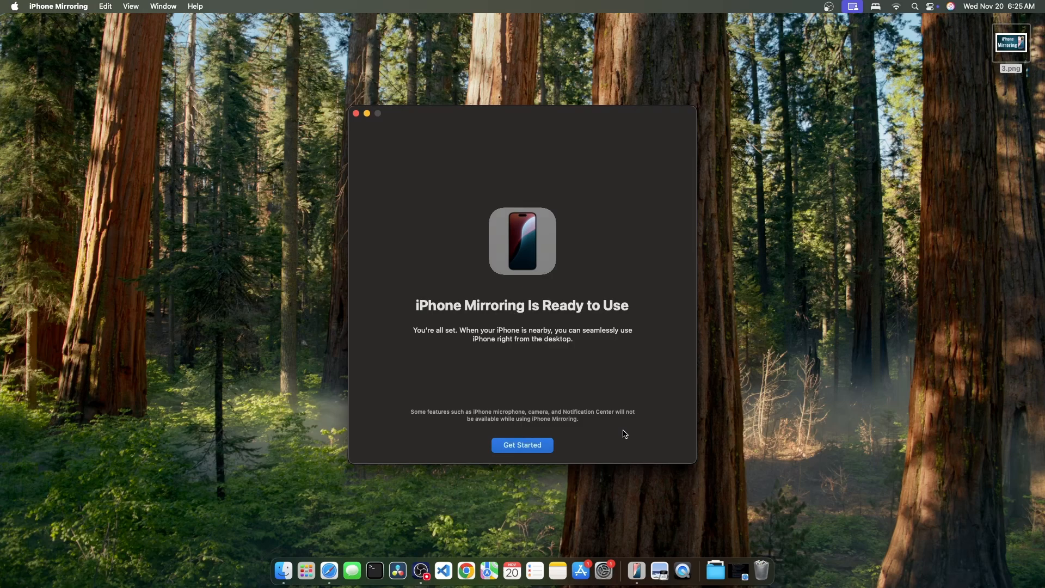
left_click(536, 450)
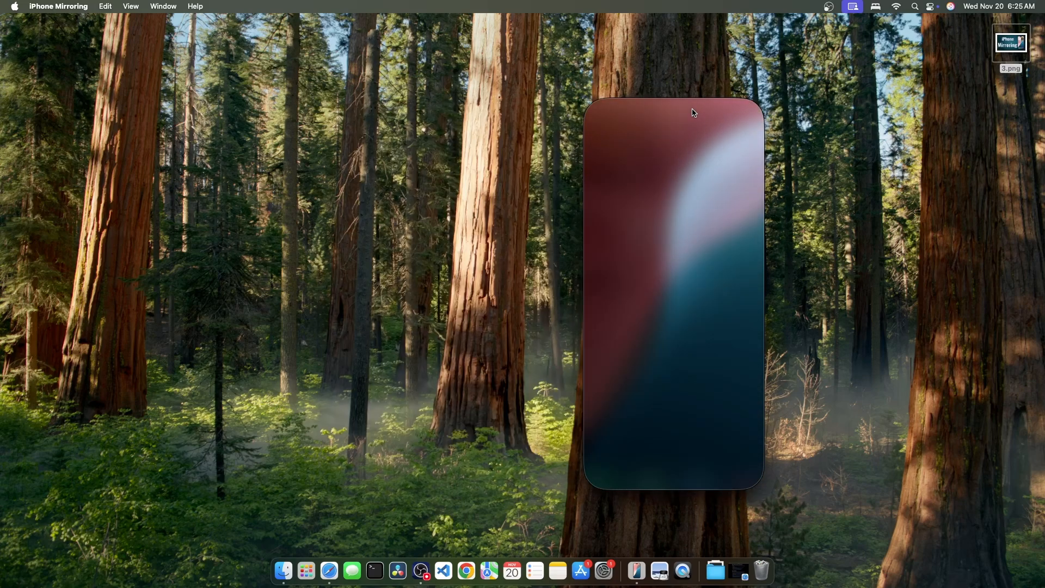
left_click_drag(710, 91, 556, 85)
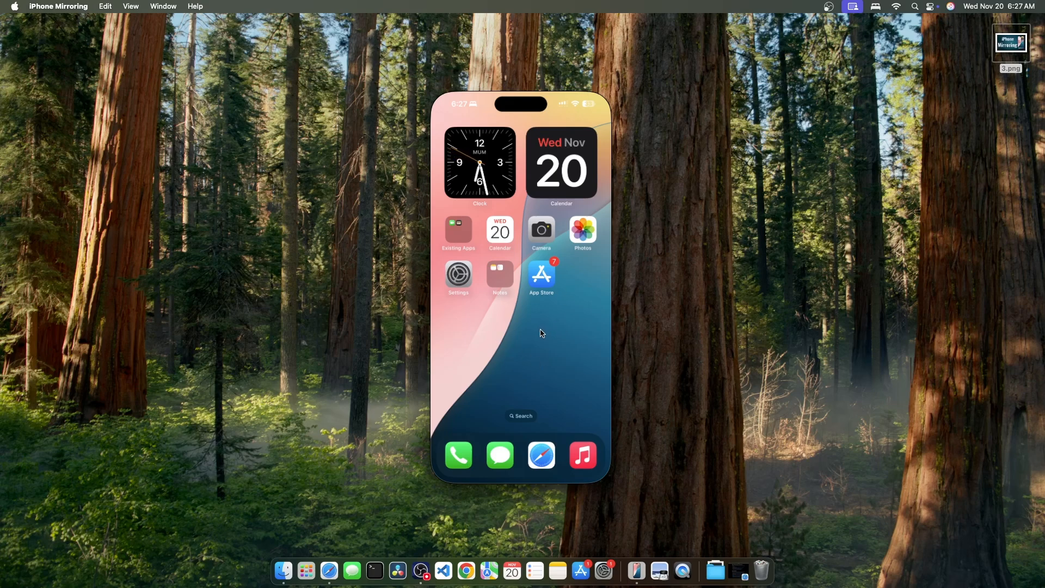
Look through the iPhone's home screen pages and return to the first page
scroll(566, 338, "right", 3)
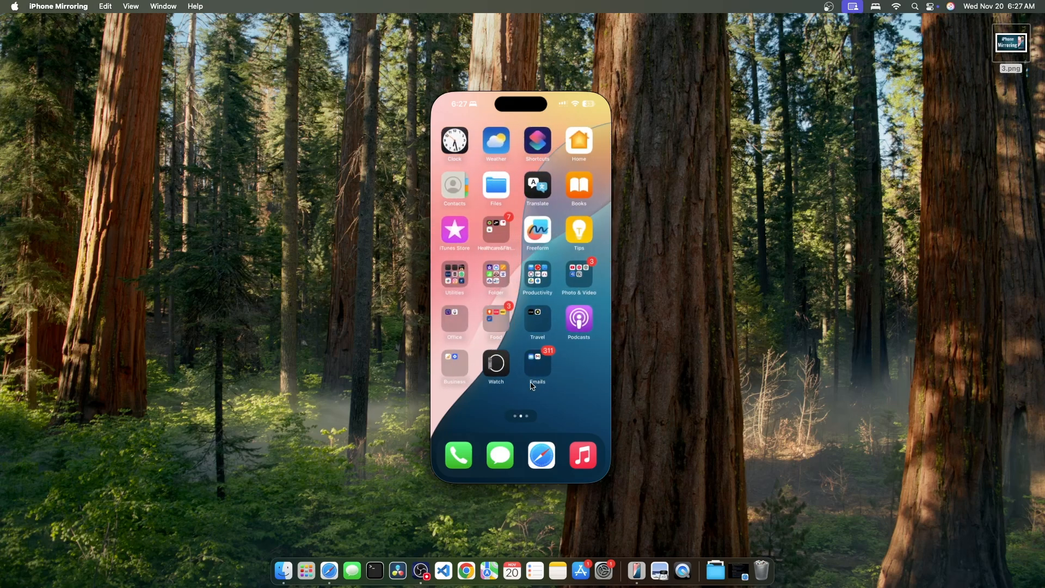
scroll(523, 359, "right", 3)
scroll(544, 365, "left", 3)
scroll(494, 402, "left", 3)
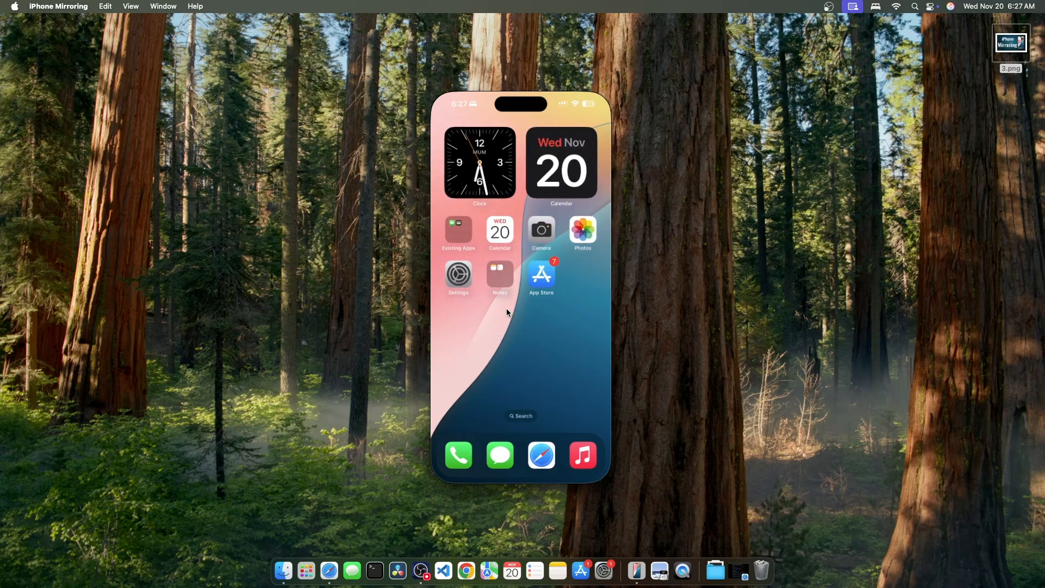
In the iPhone's Notes app, title the blank note "Iphone mirroring" and insert the desktop image 3.png below it
left_click(501, 275)
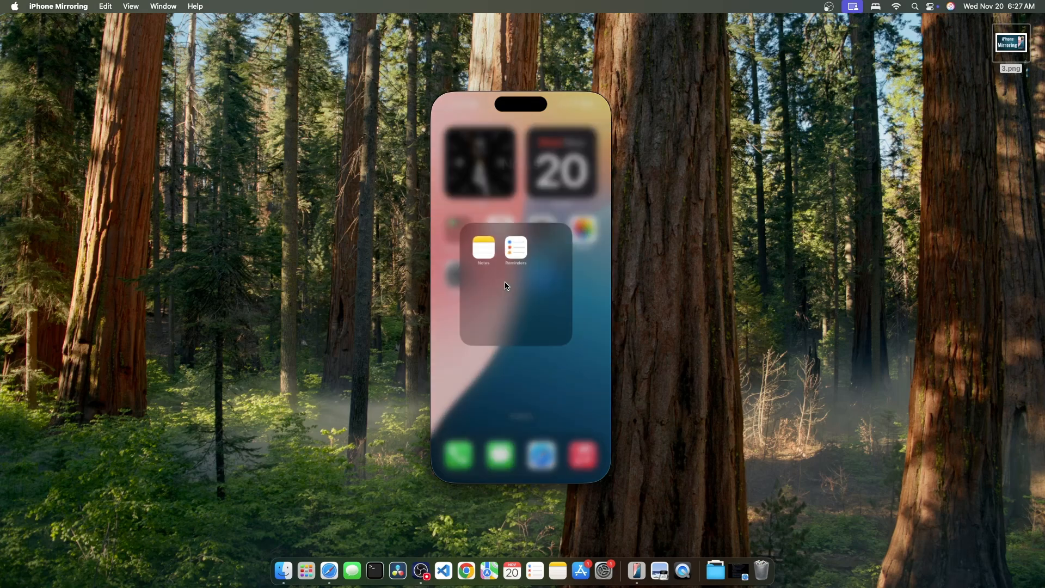
left_click(489, 246)
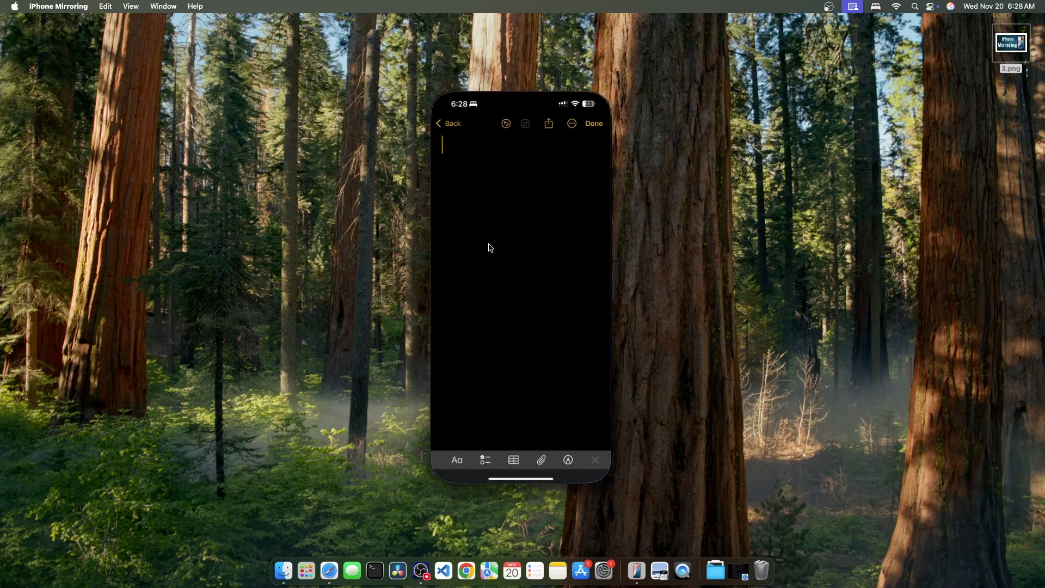
type("Iphone mirroring")
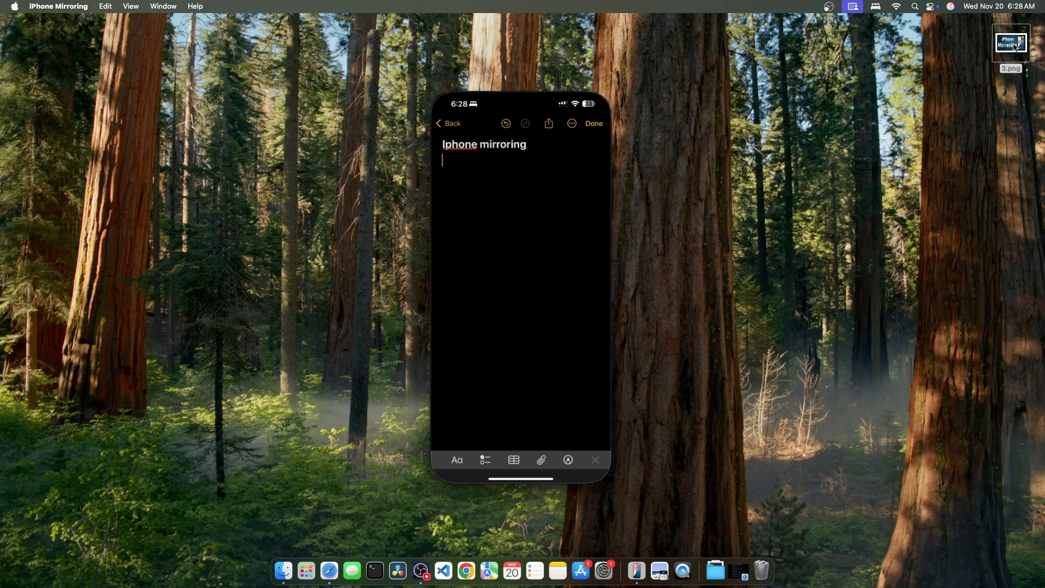
left_click_drag(1016, 47, 525, 192)
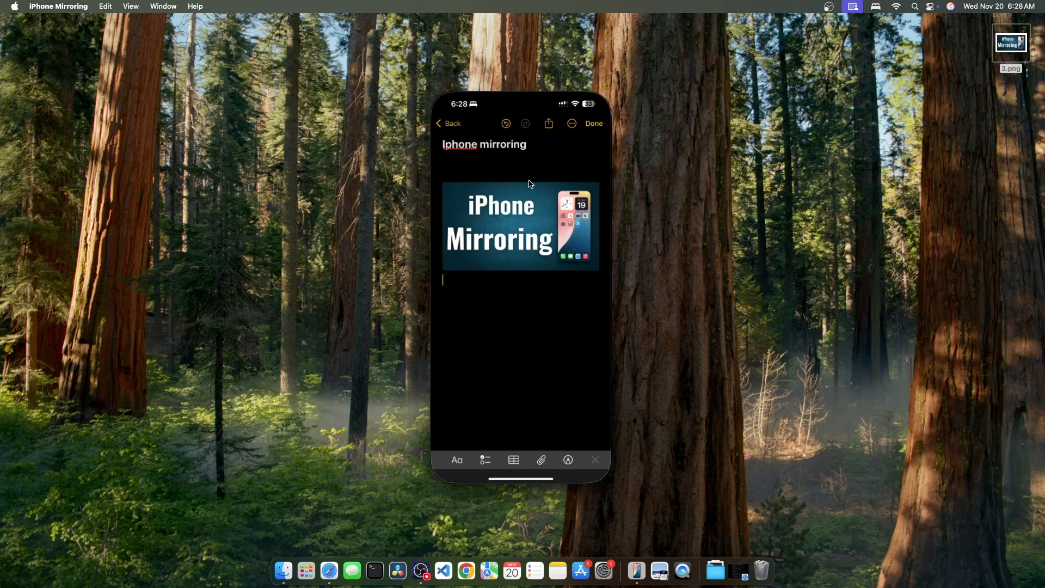
View the context options for the note's text, and leave the note for the iPhone's home screen
right_click(557, 166)
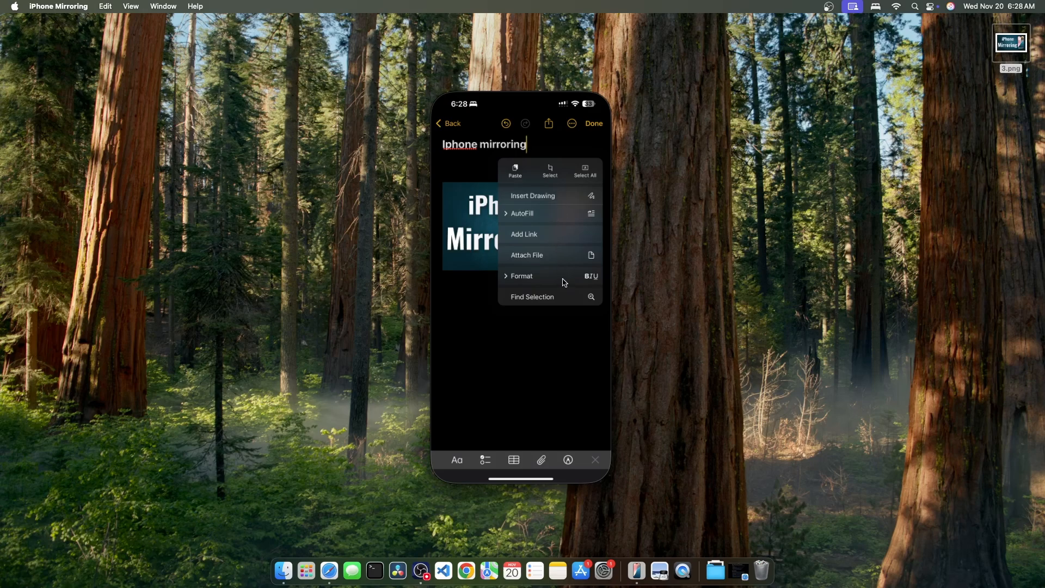
left_click(561, 357)
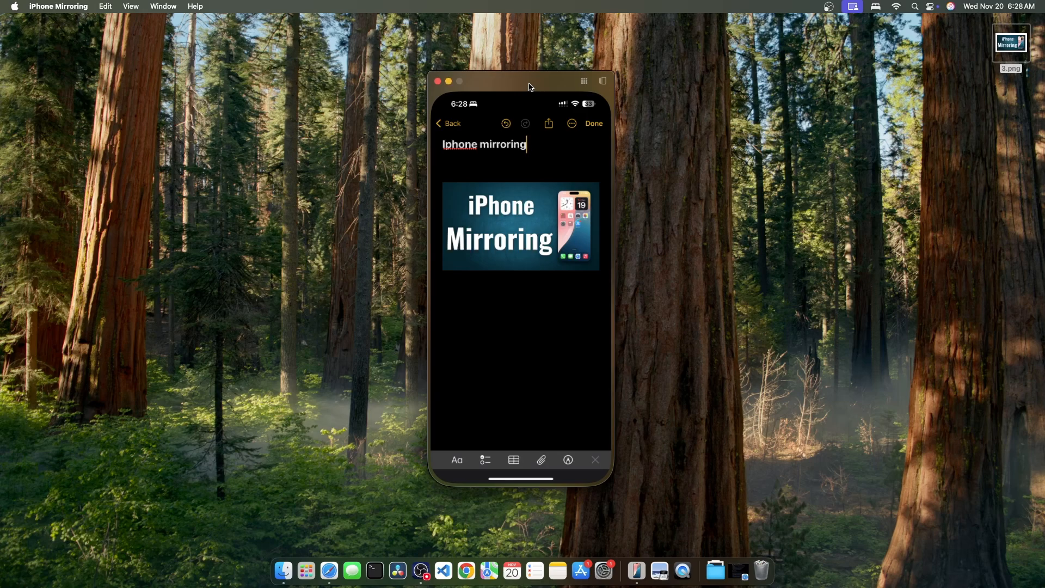
left_click(584, 81)
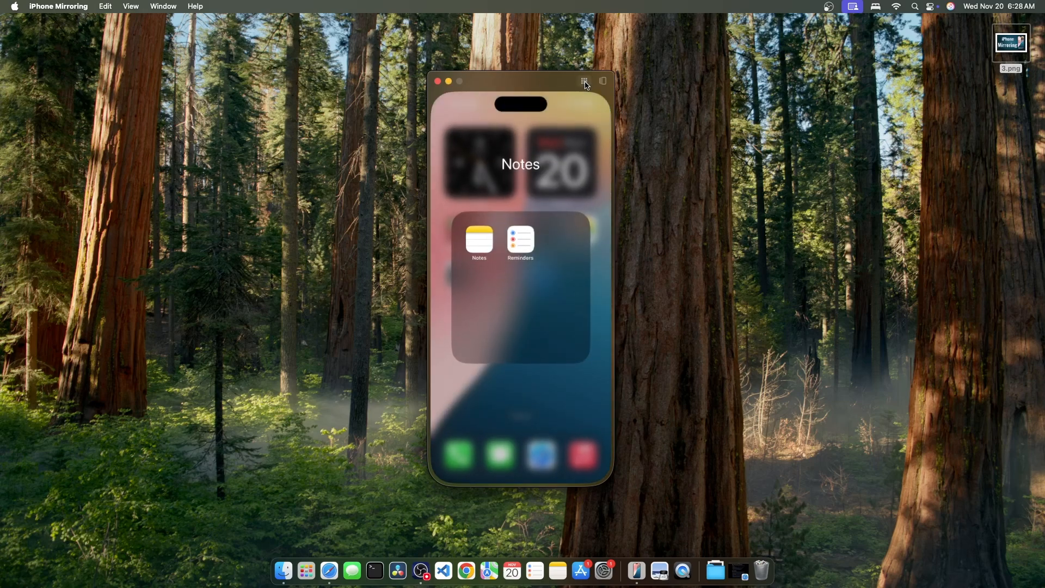
left_click(577, 402)
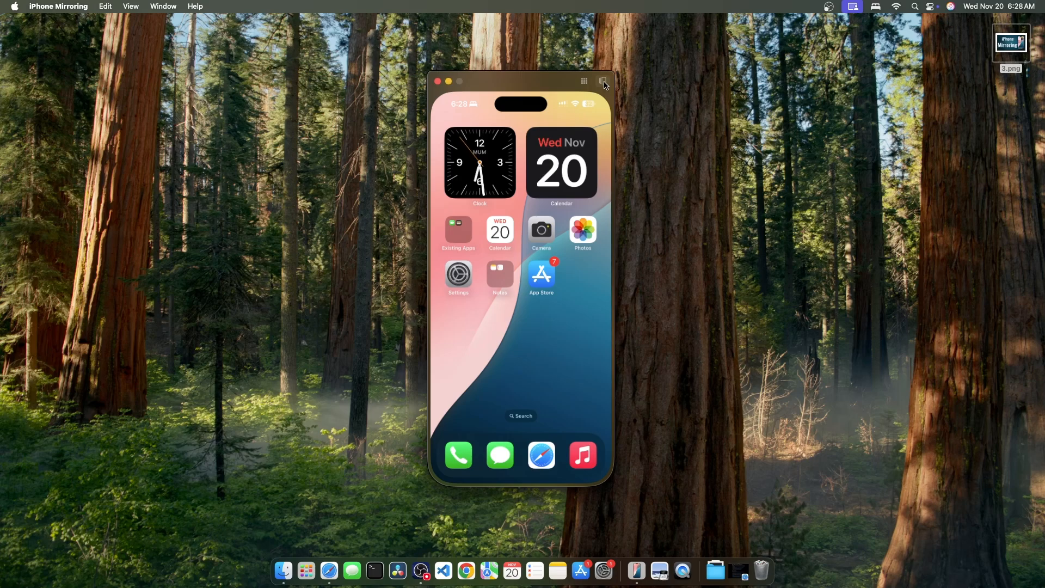
Look through the open apps in the iPhone's app switcher and go back to the home screen
left_click(604, 81)
scroll(534, 261, "left", 3)
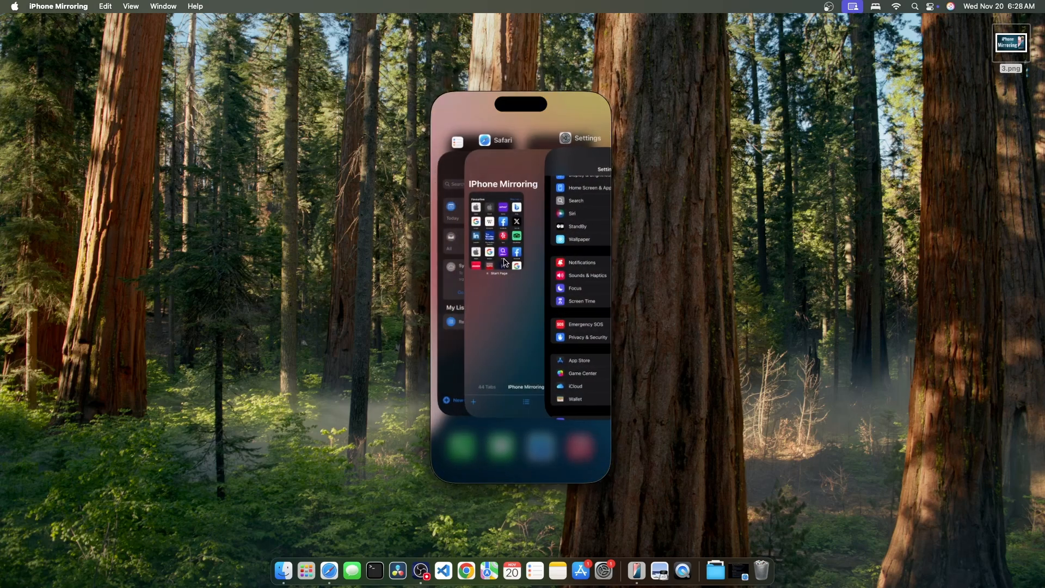
scroll(534, 261, "right", 5)
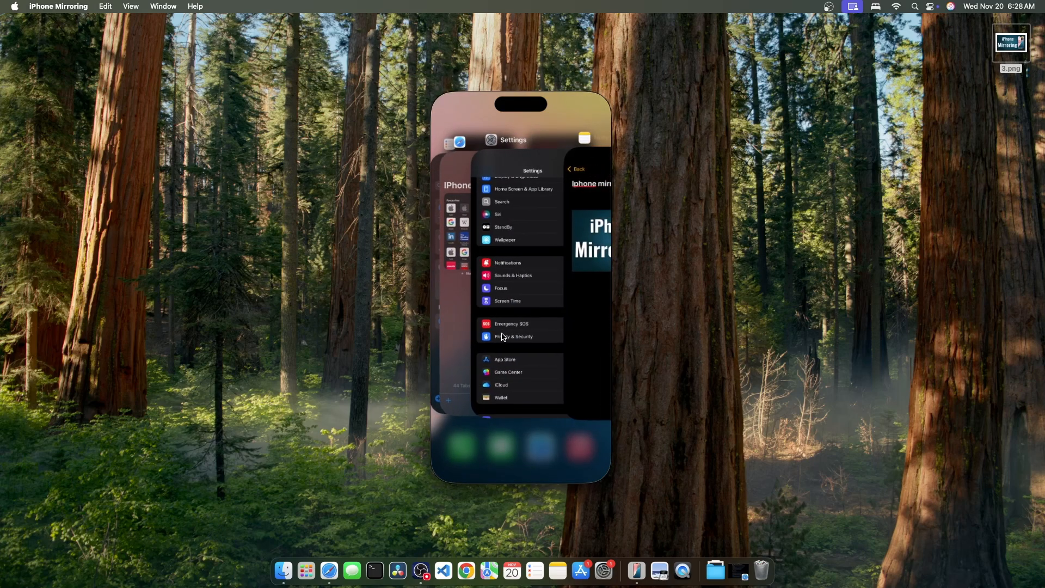
scroll(513, 238, "right", 3)
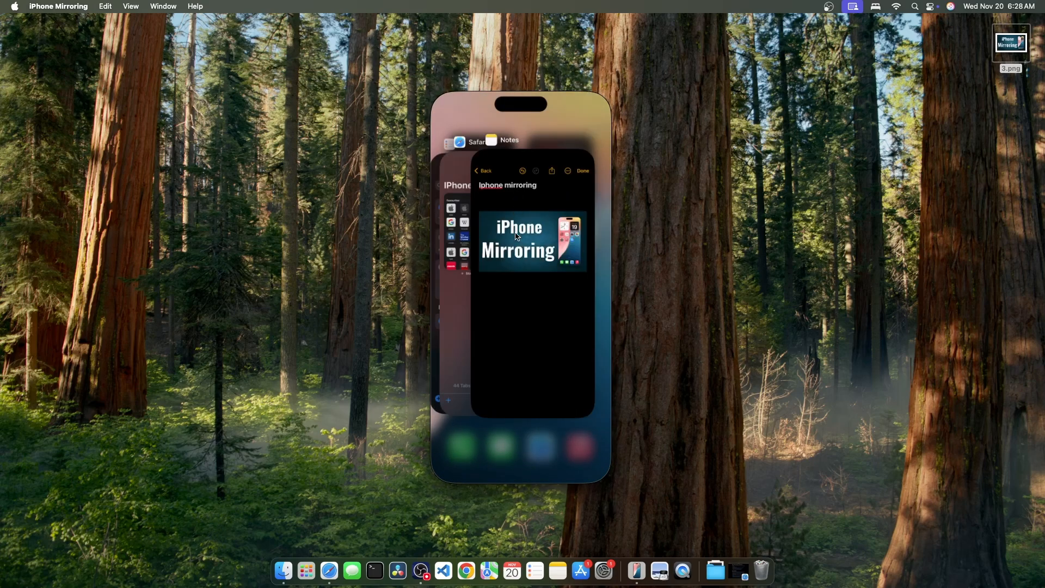
left_click(548, 451)
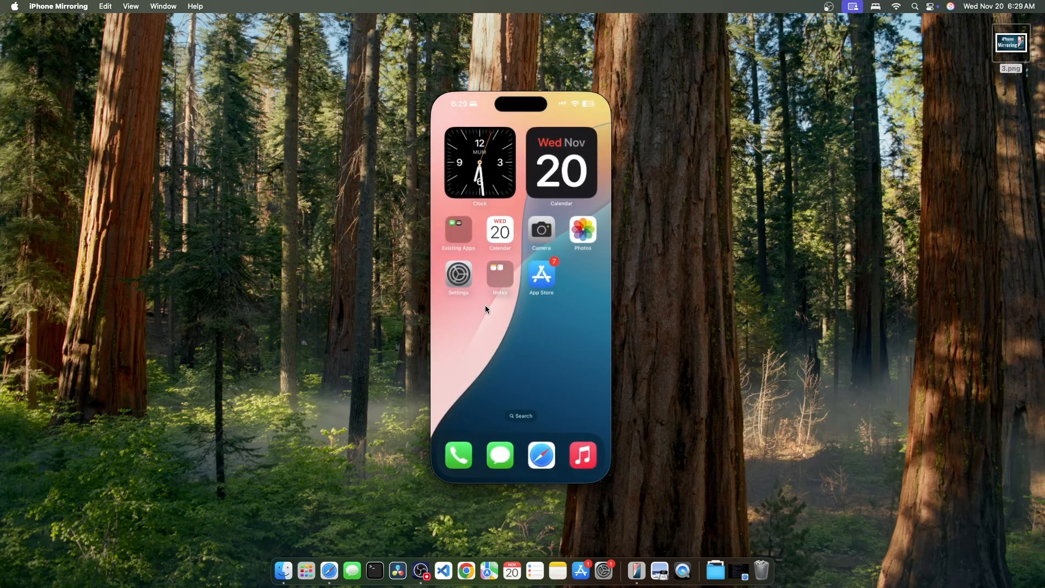
Look through the full list of the iPhone's Settings and return to the home screen
left_click(460, 279)
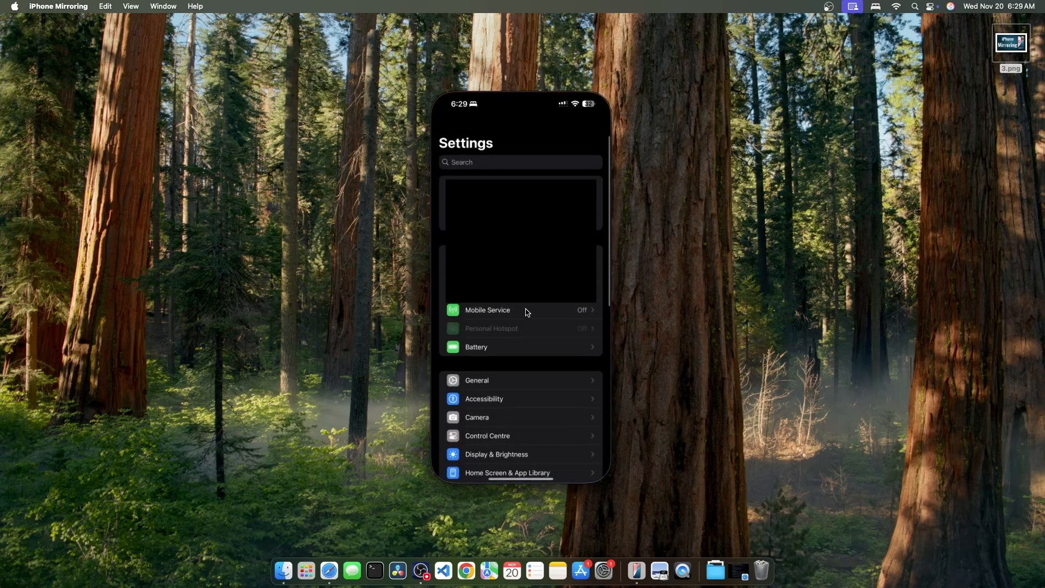
scroll(528, 332, "down", 5)
scroll(527, 312, "down", 4)
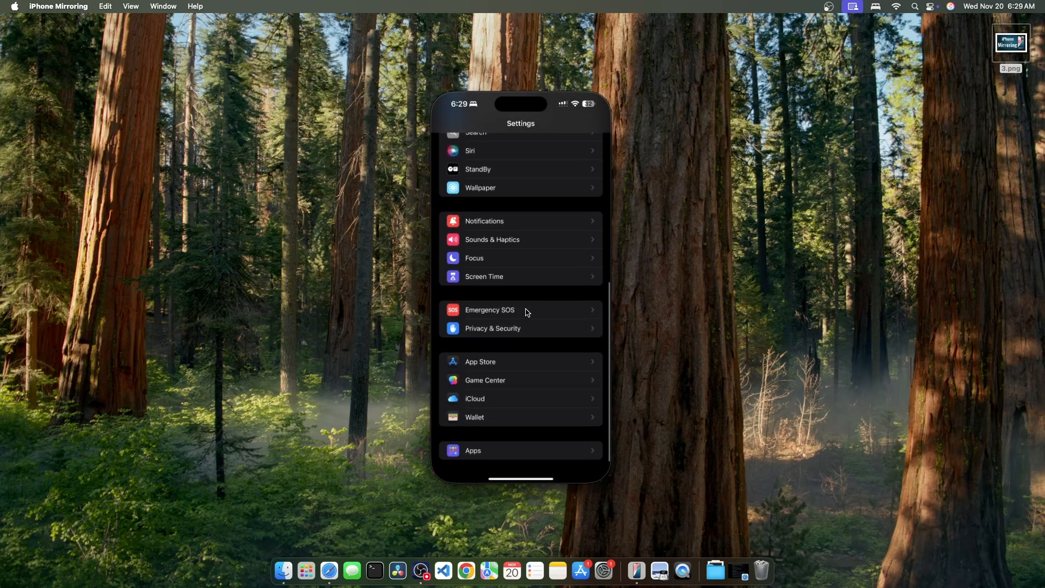
scroll(525, 308, "up", 10)
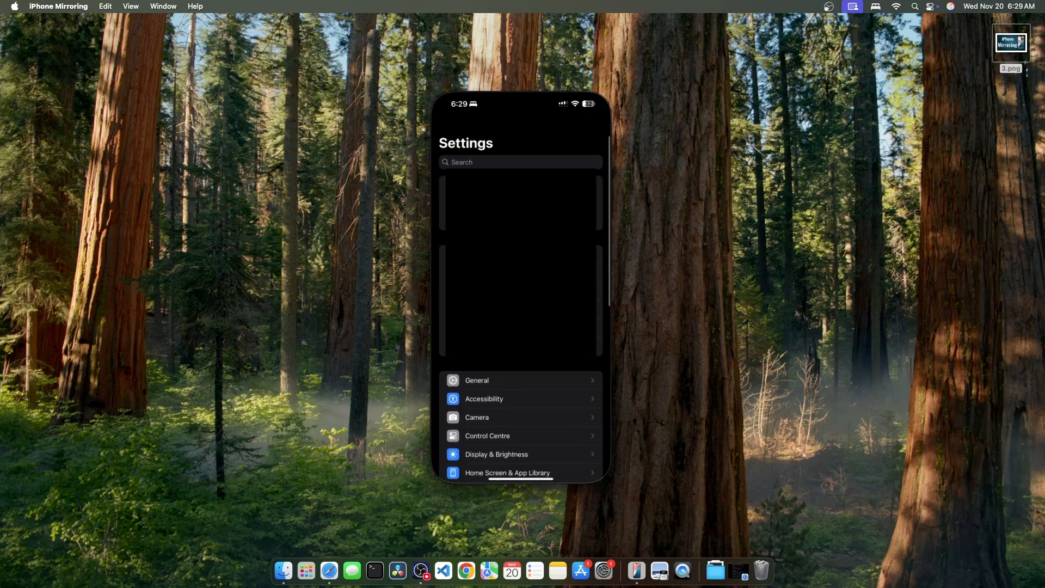
mouse_move(573, 85)
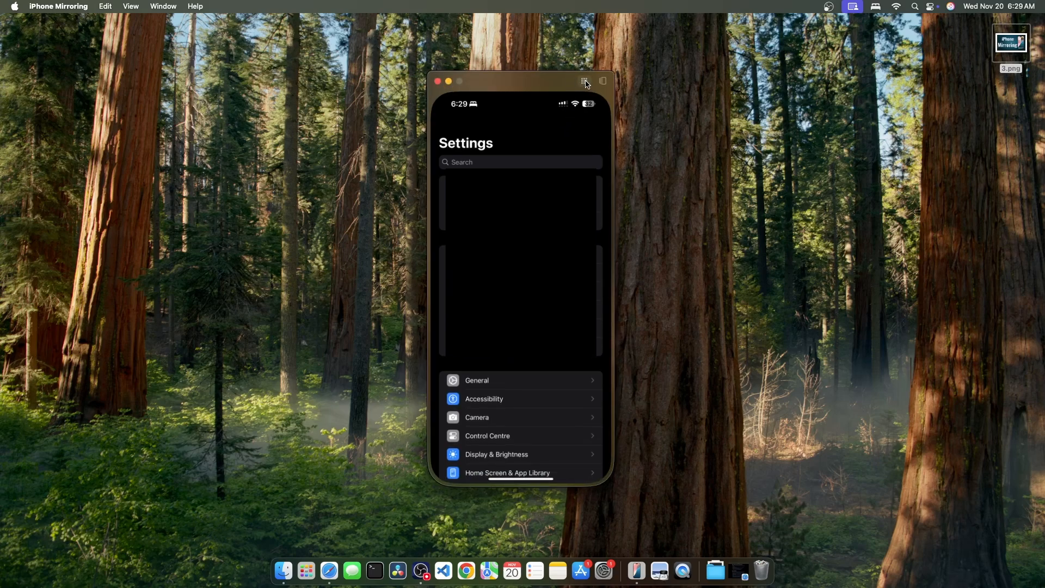
left_click(586, 83)
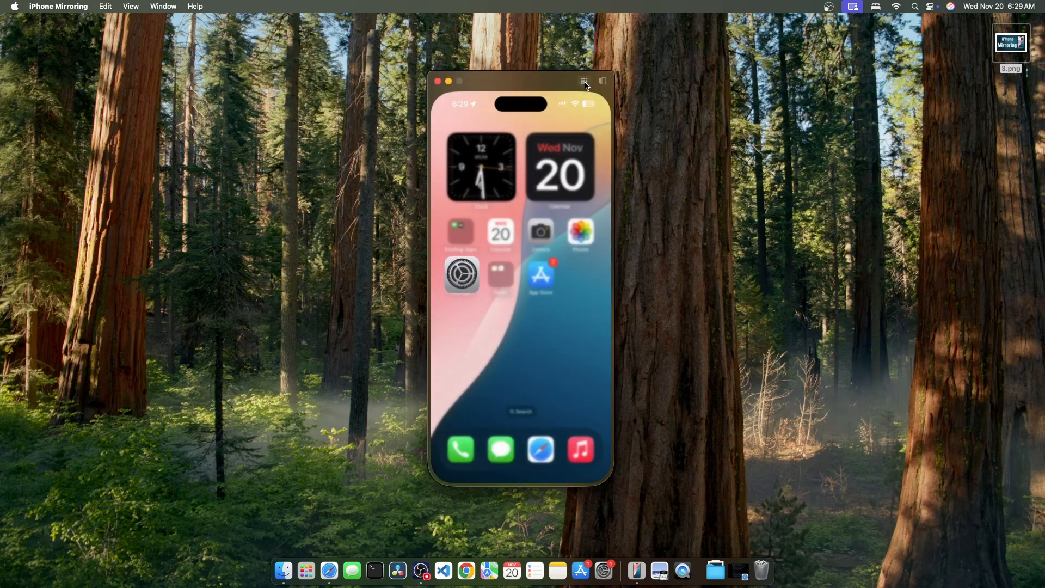
Put the iPhone's home screen into editing mode and view its widget, customisation and page options
left_click(543, 331)
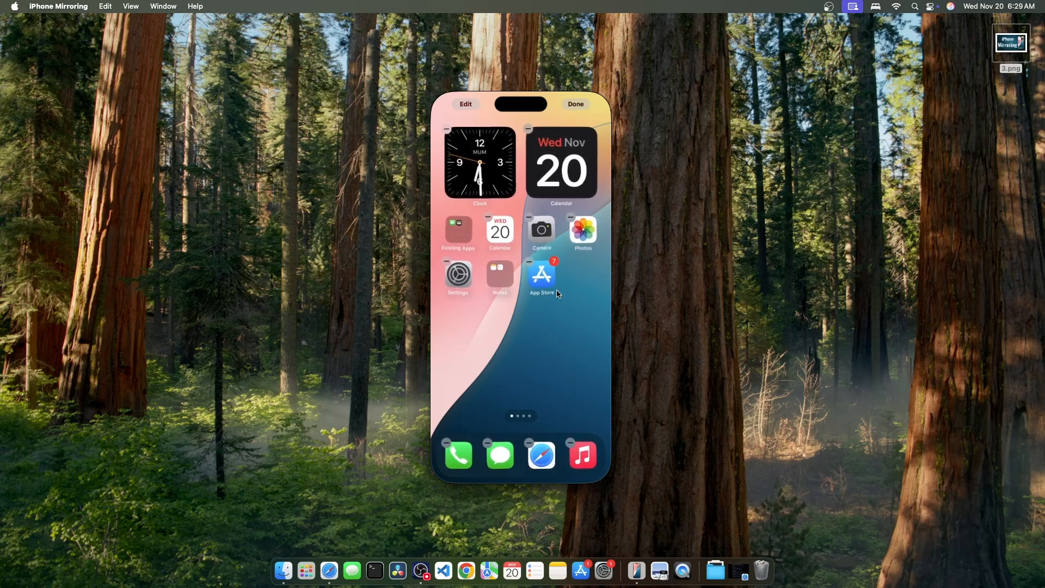
left_click(466, 104)
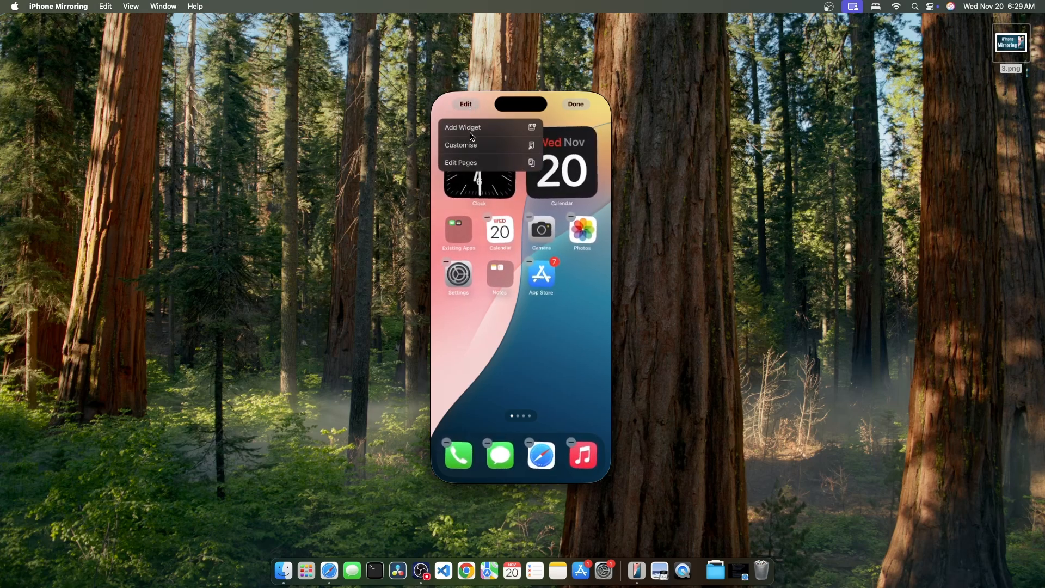
left_click(522, 340)
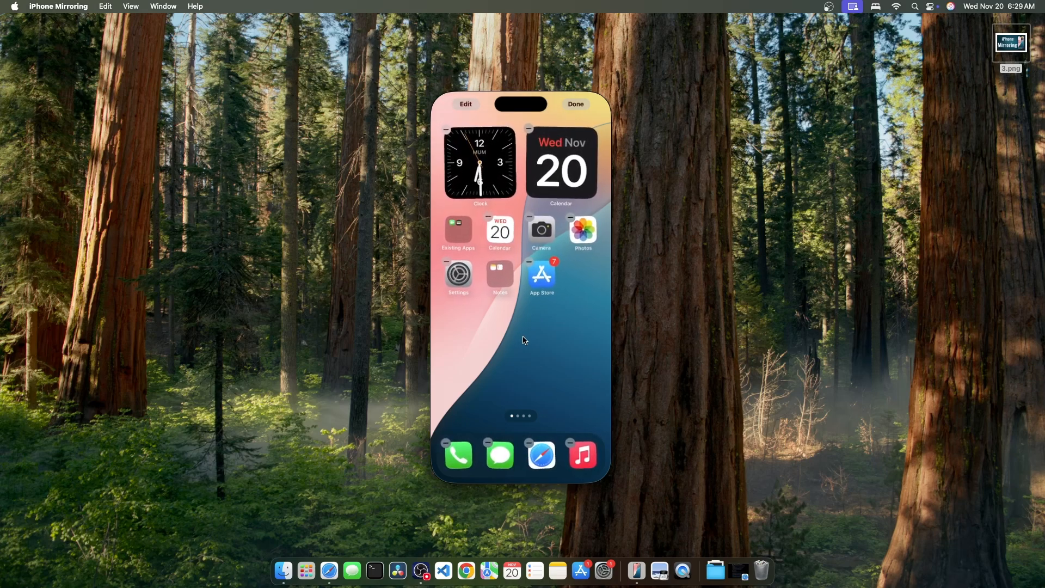
Finish editing the iPhone's home screen and examine the Mac login requirement in the iPhone Mirroring settings
left_click(524, 340)
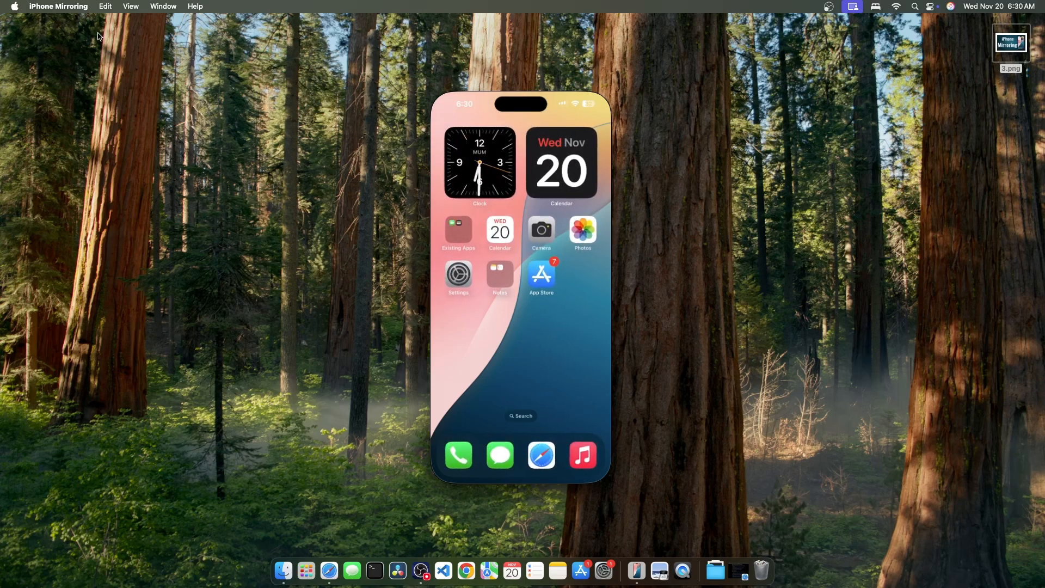
left_click(73, 8)
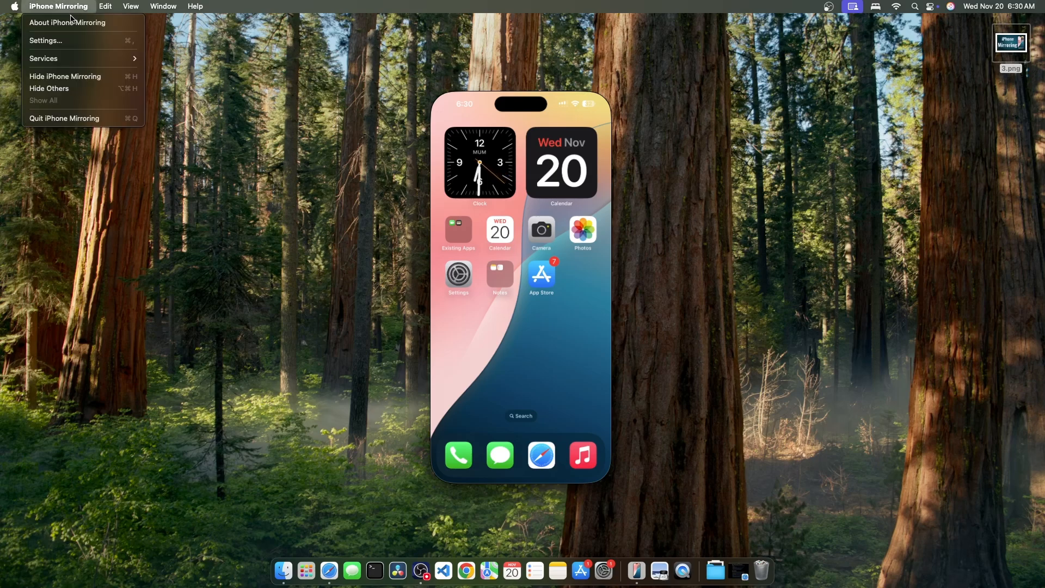
left_click(67, 42)
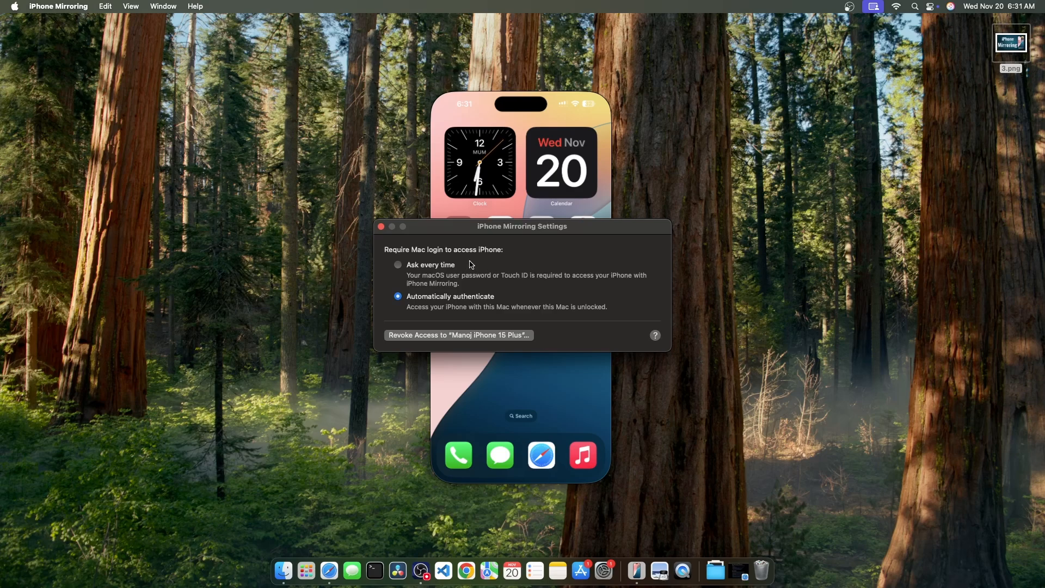
left_click(382, 226)
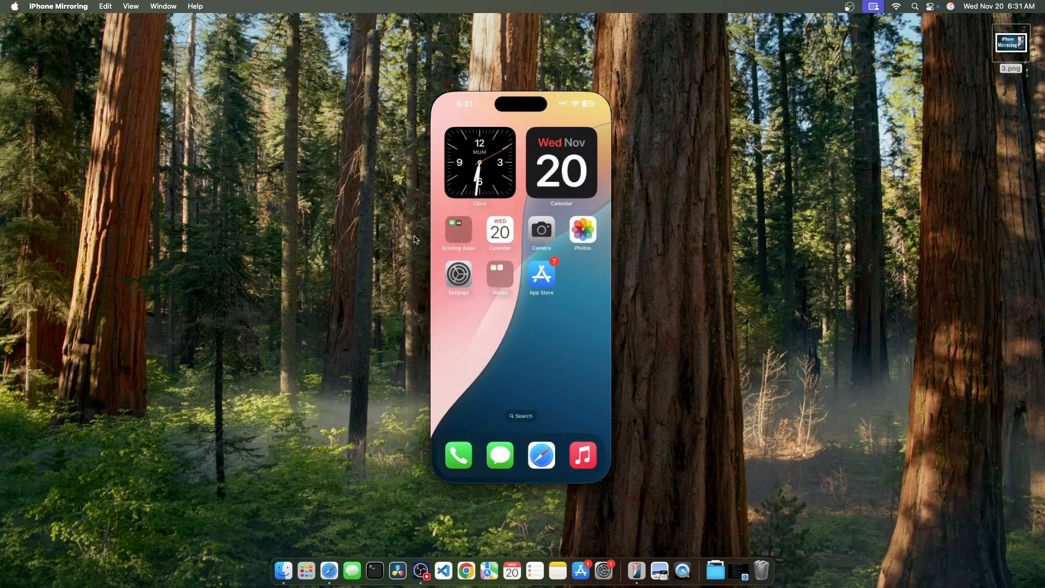
Review the available view commands, then open Reminders from the iPhone's Notes folder and return to the home screen
left_click(131, 6)
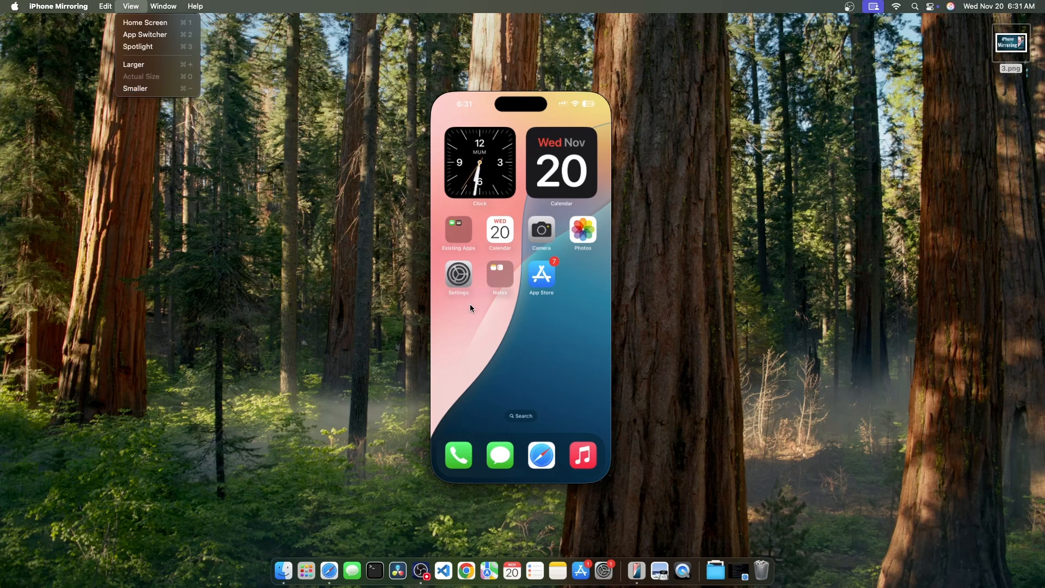
left_click(516, 329)
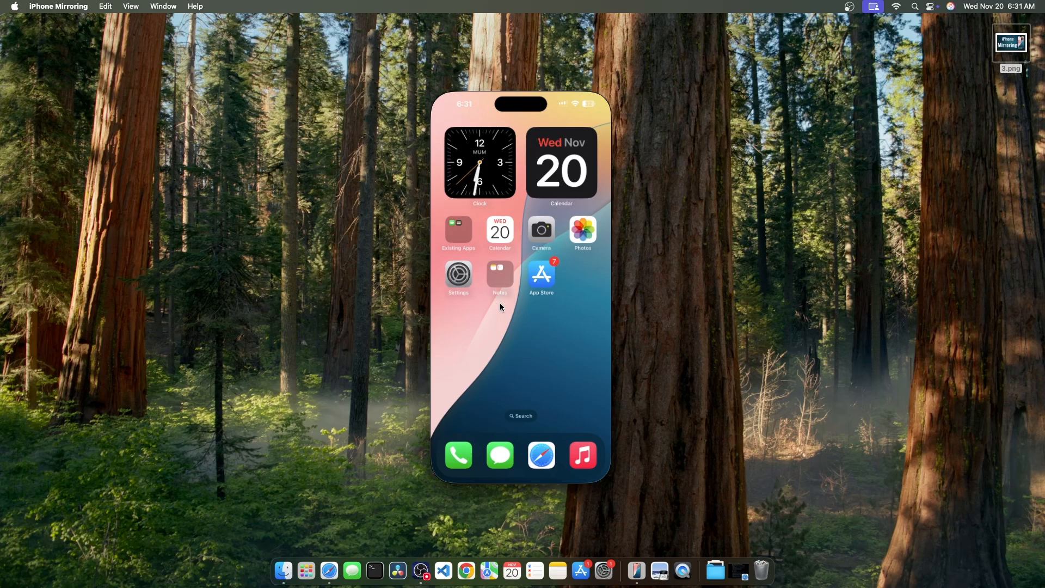
left_click(501, 277)
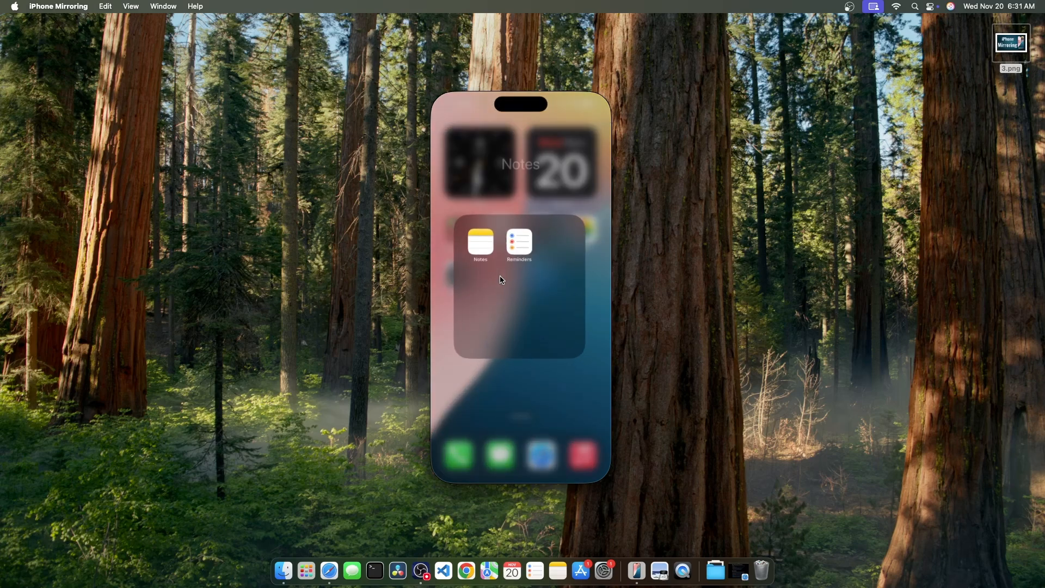
left_click(522, 245)
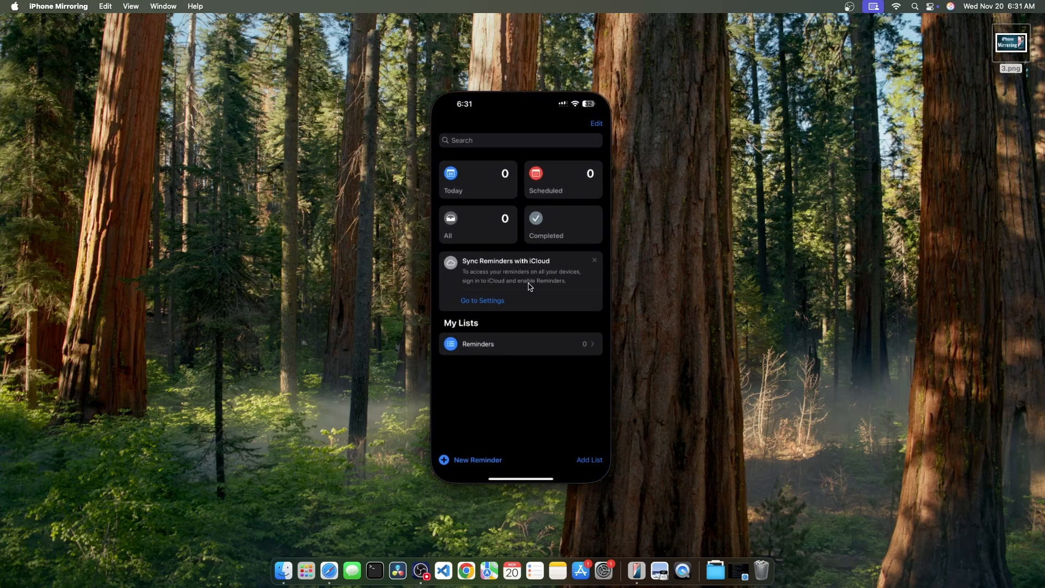
key("super+1")
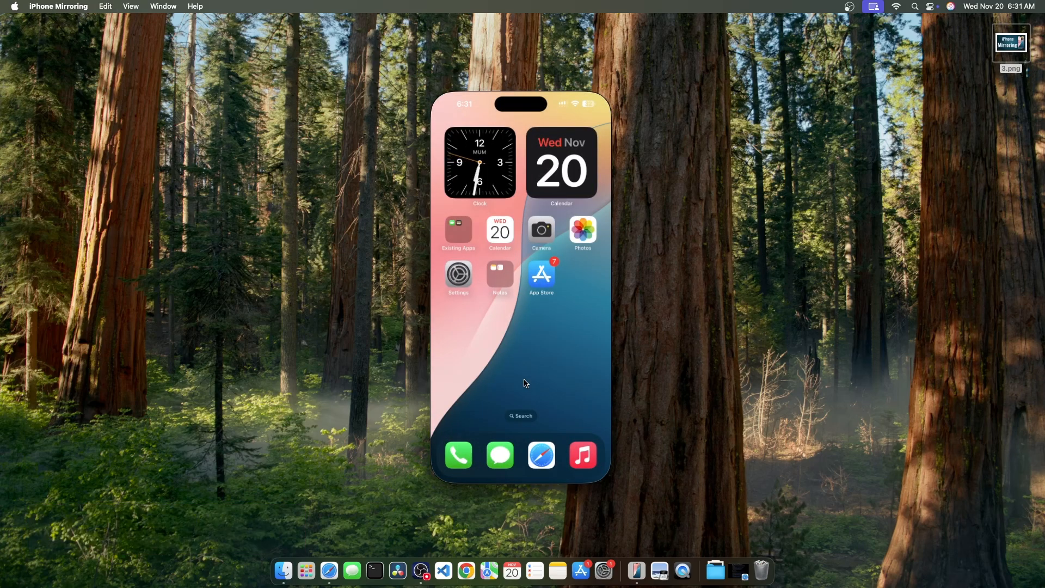
Show the iPhone's app switcher, and open Spotlight search from the home screen
key("super+2")
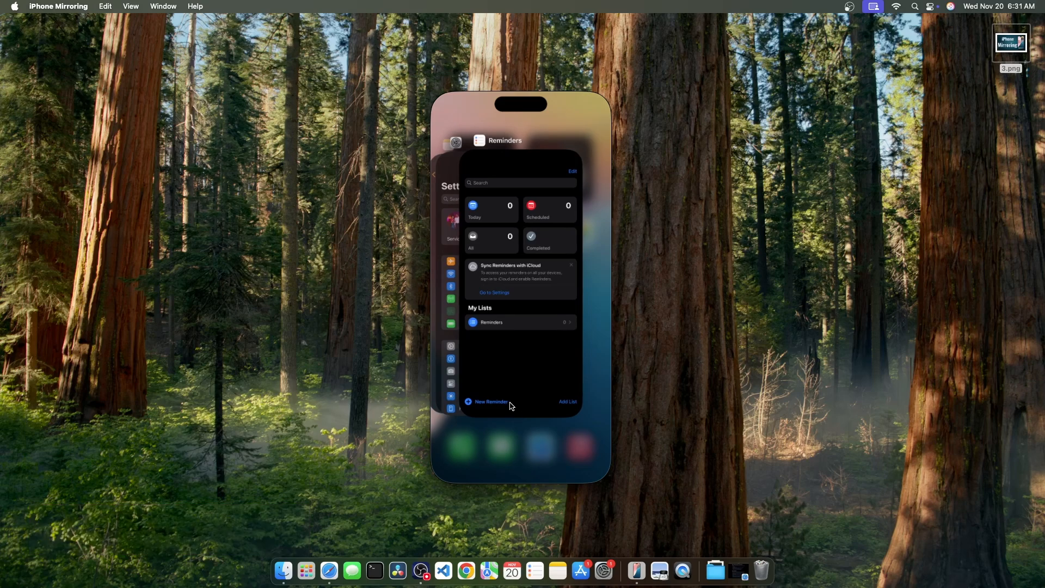
key("super+1")
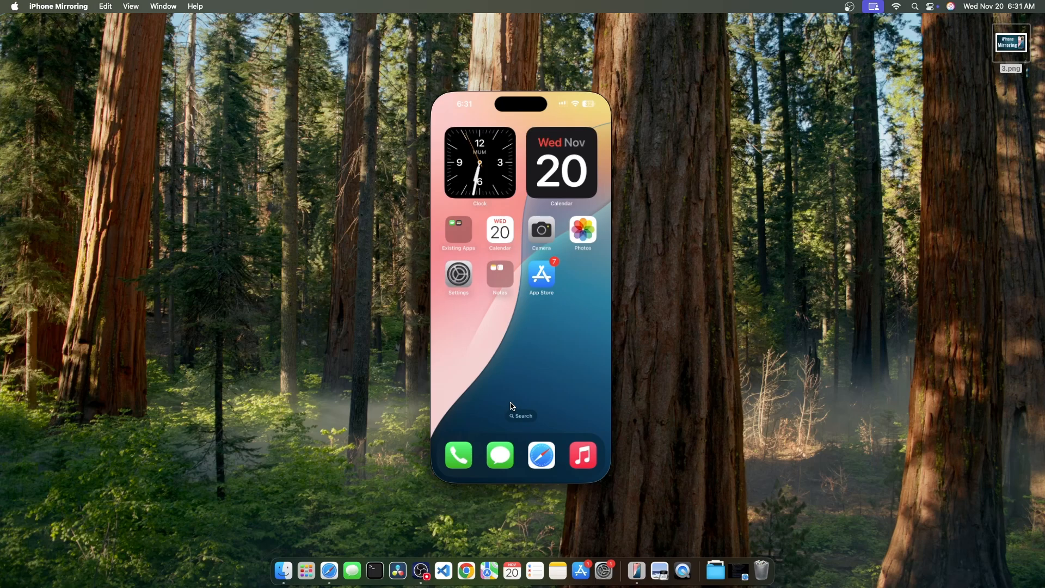
key("super+3")
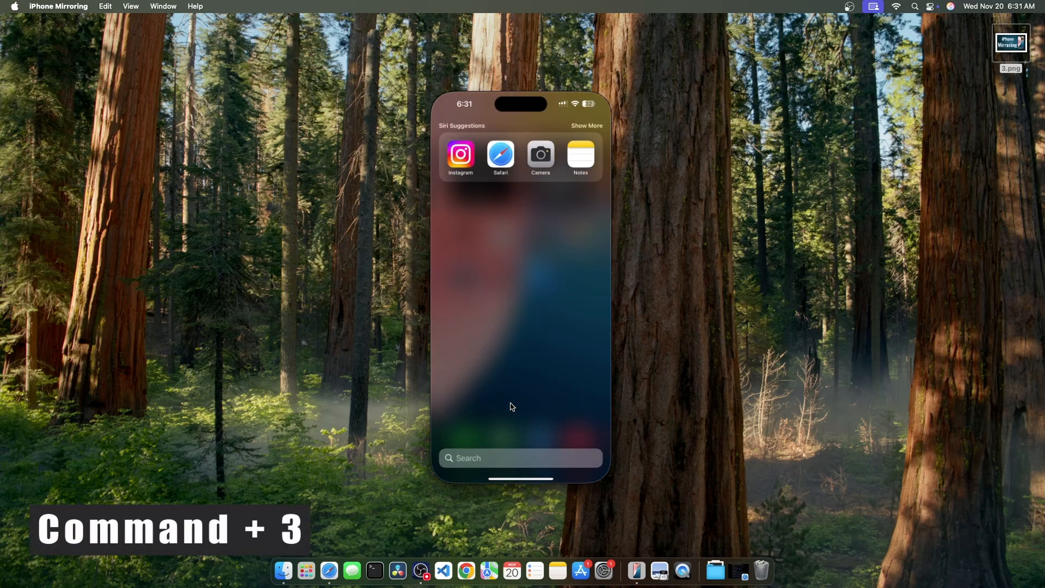
Enlarge the mirrored iPhone window, shrink it again, and move it back up to the middle of the desktop
key("super+plus")
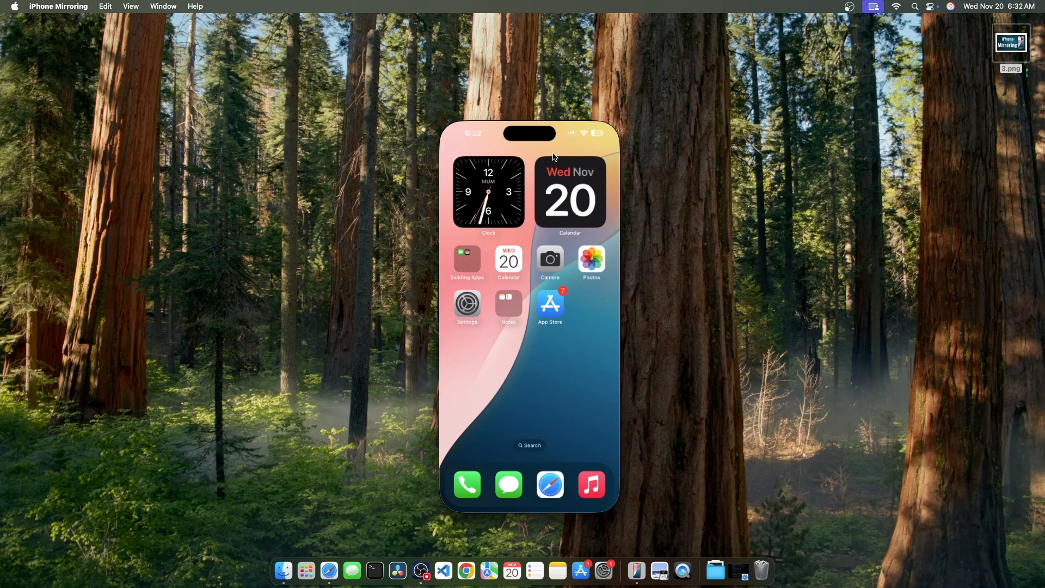
key("super+plus")
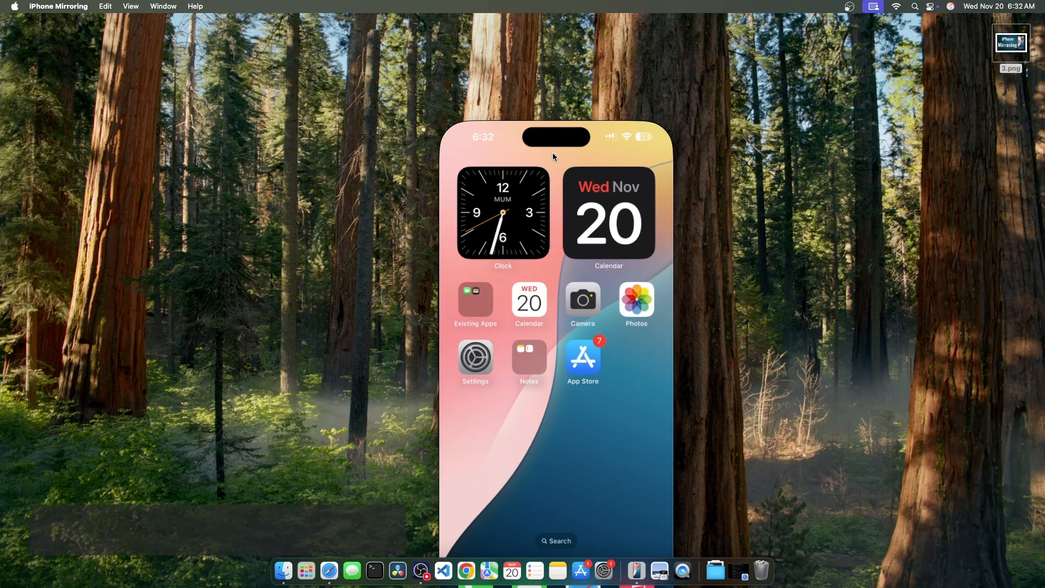
key("super+minus")
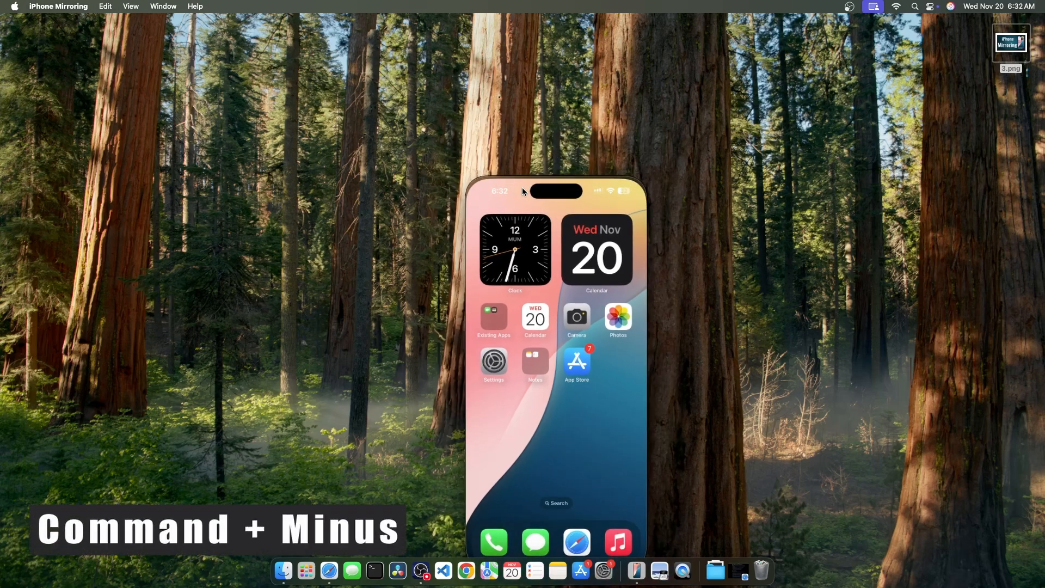
left_click_drag(514, 166, 477, 111)
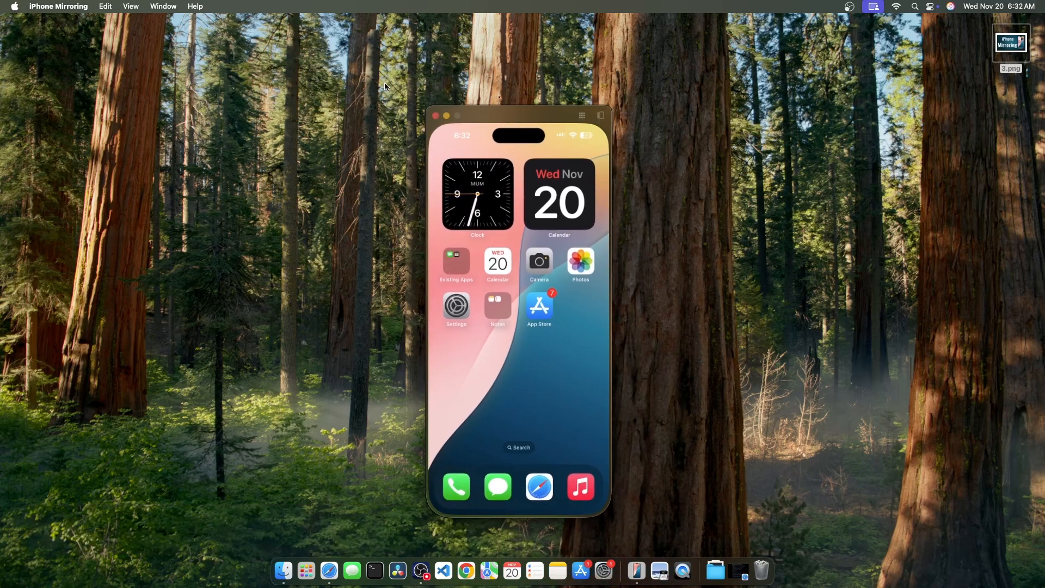
Place the mirrored iPhone window in the left half of the Mac's screen, and move it to the right half
left_click(164, 6)
mouse_move(195, 88)
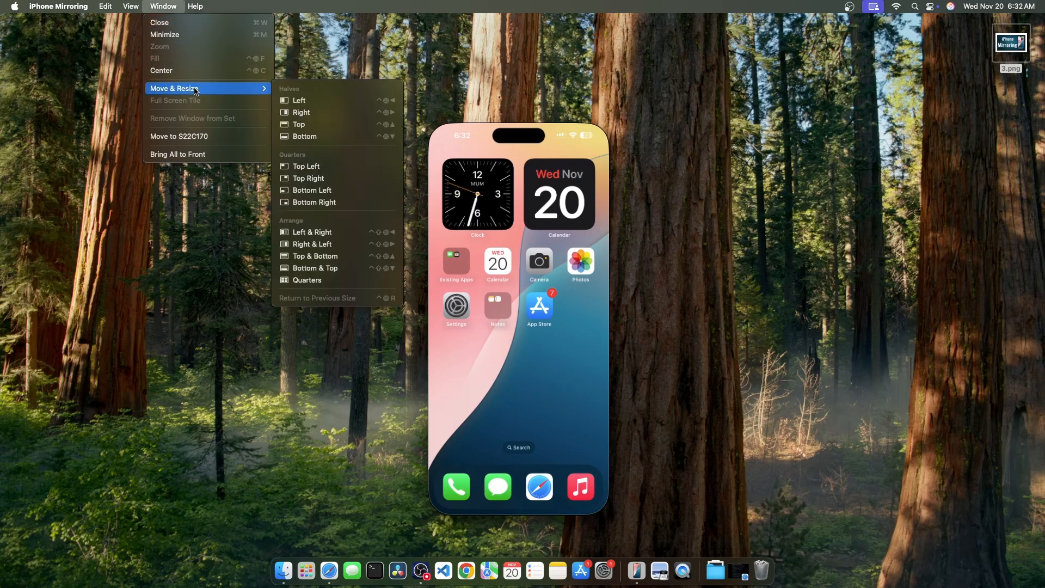
left_click(316, 103)
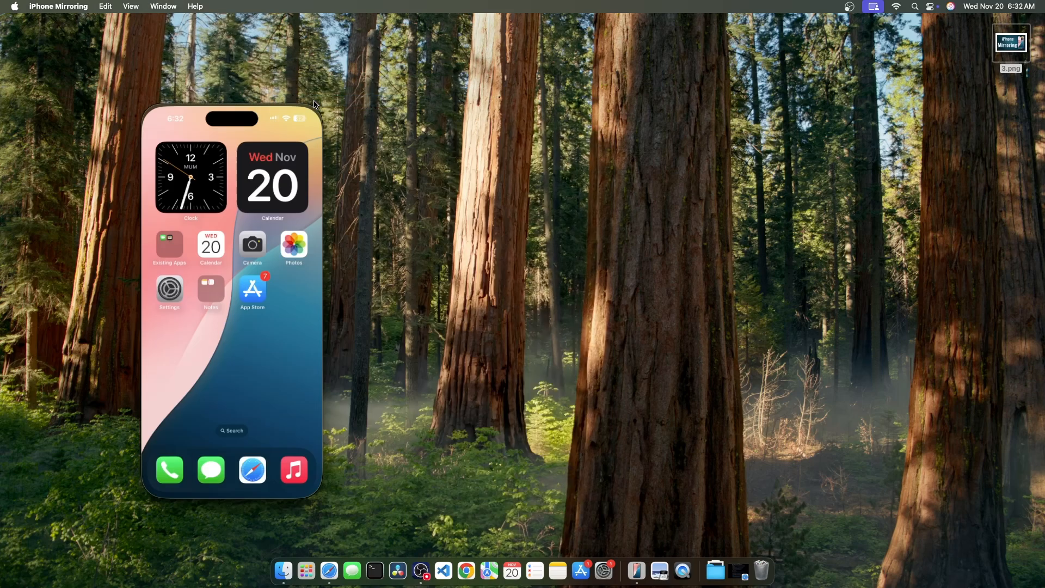
left_click(173, 6)
mouse_move(193, 89)
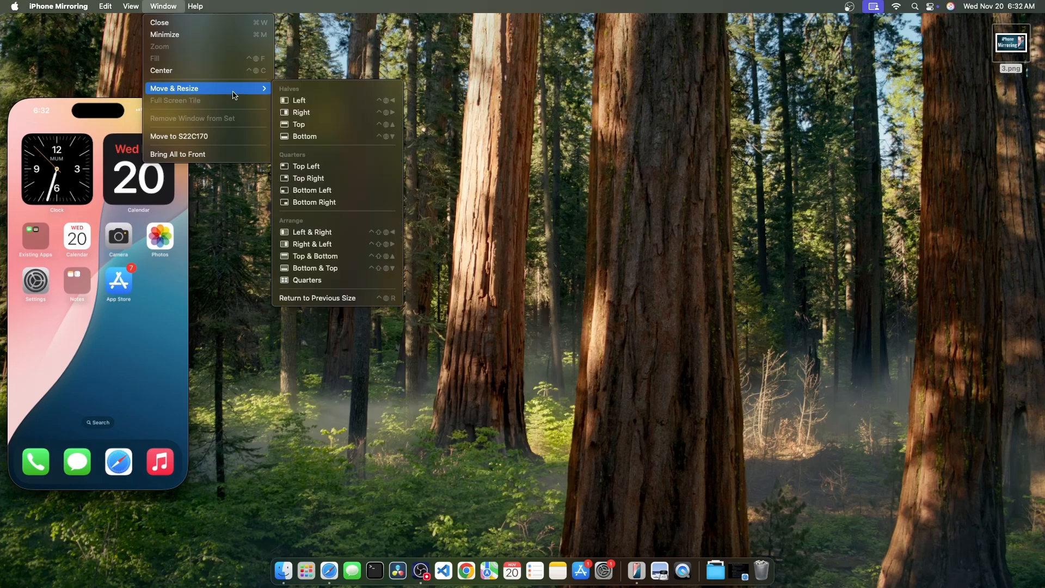
left_click(308, 116)
Place the mirrored iPhone window in the top half of the Mac's screen and view the remaining window arrangement options
left_click(163, 7)
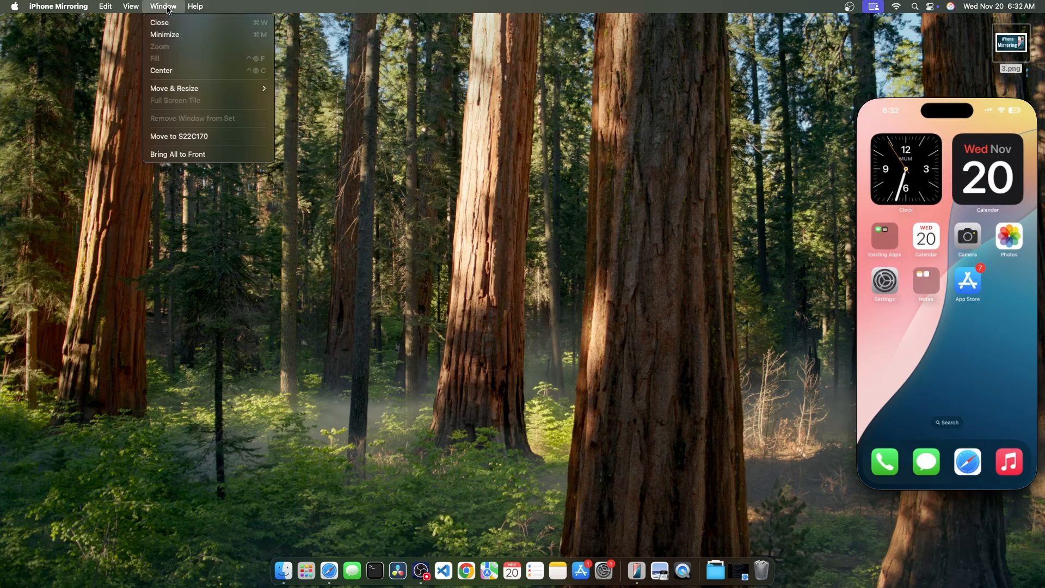
mouse_move(256, 89)
left_click(301, 124)
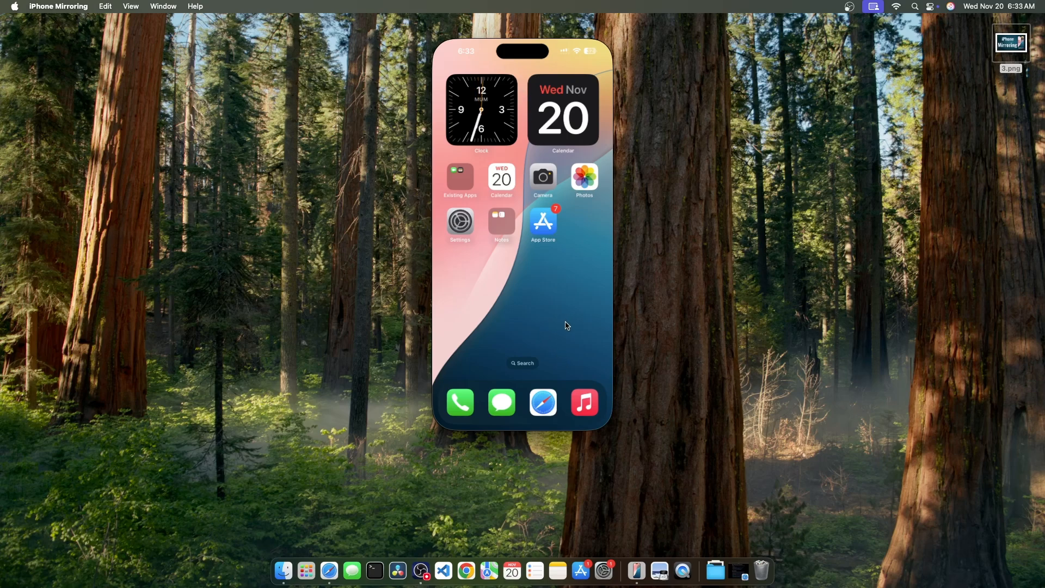
left_click(158, 6)
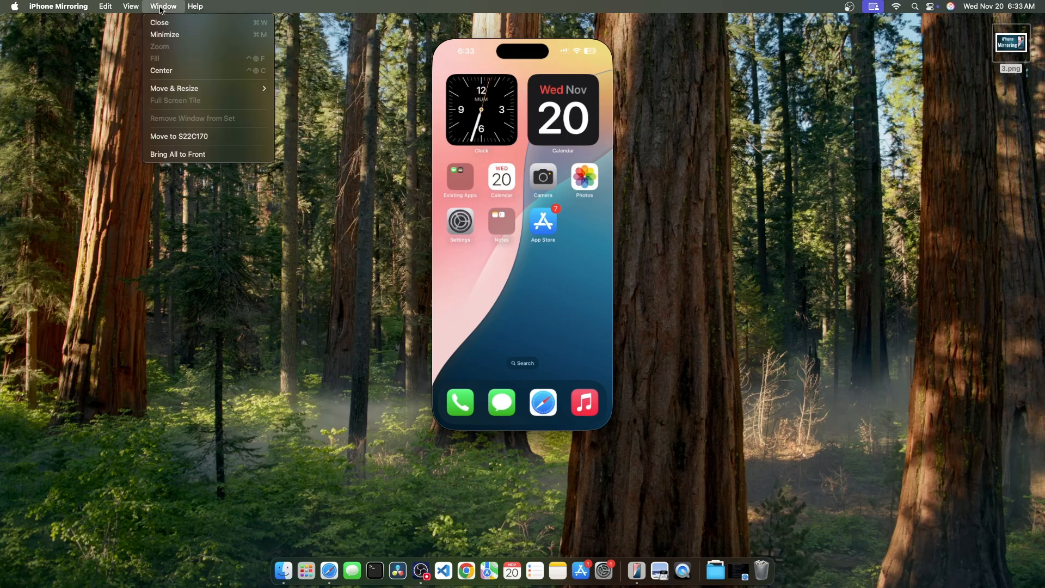
left_click(523, 310)
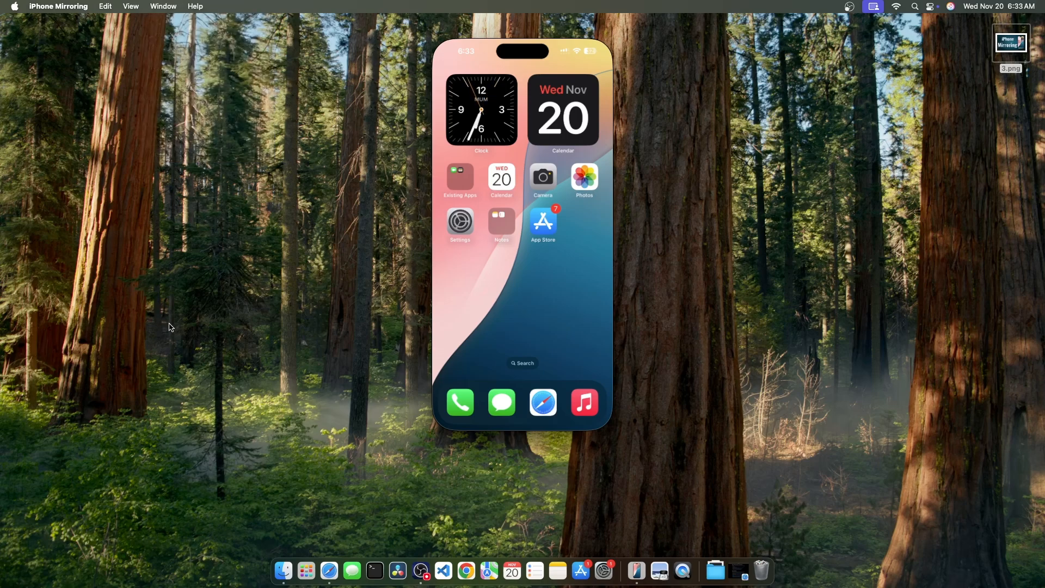